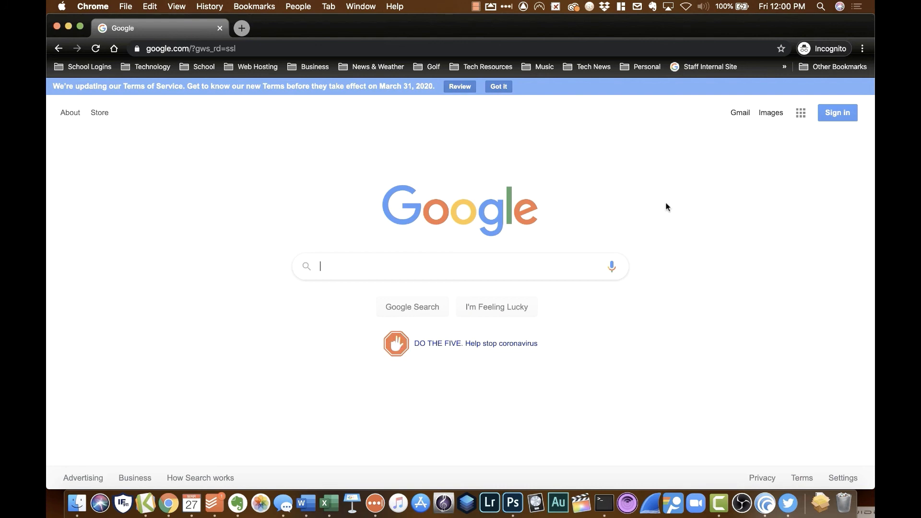
# Step: Go to smartmusic.com in the browser
pyautogui.click(485, 49)
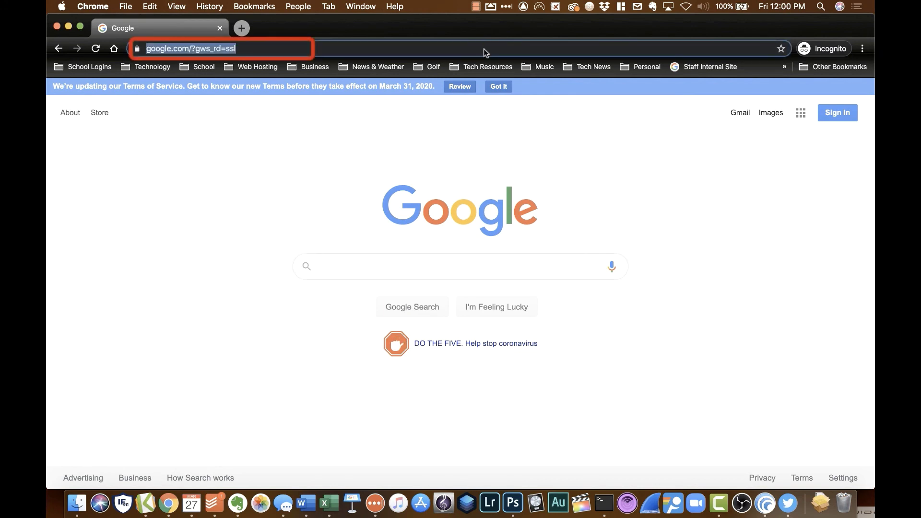
pyautogui.write('smartmusic.com')
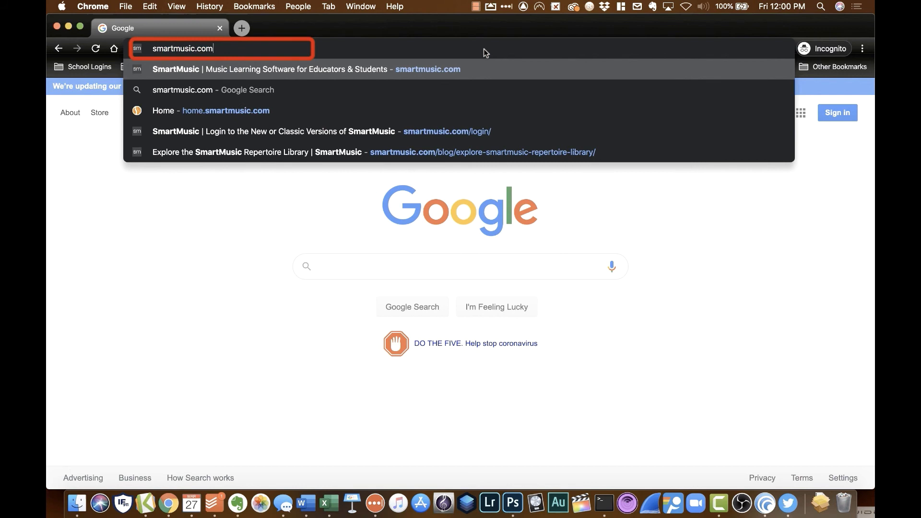
pyautogui.press('Return')
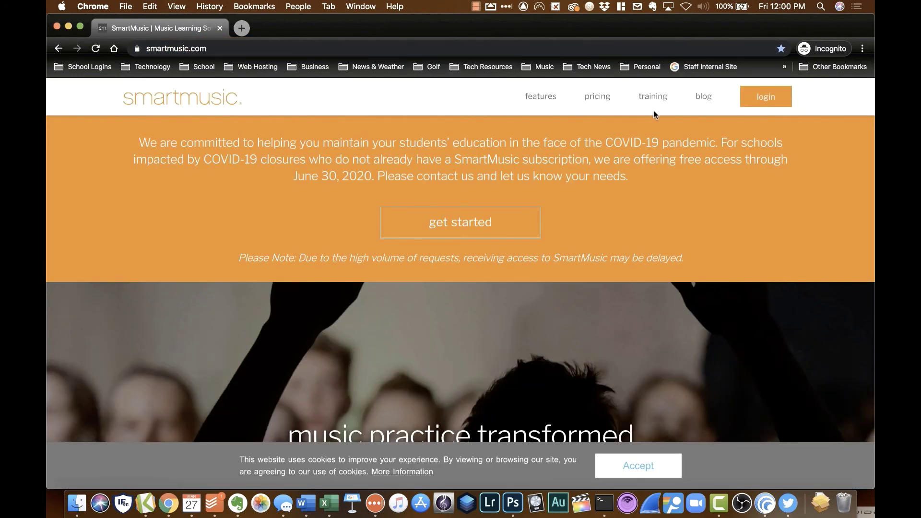
# Step: From the login page, choose New SmartMusic and start joining a class as a student
pyautogui.click(766, 99)
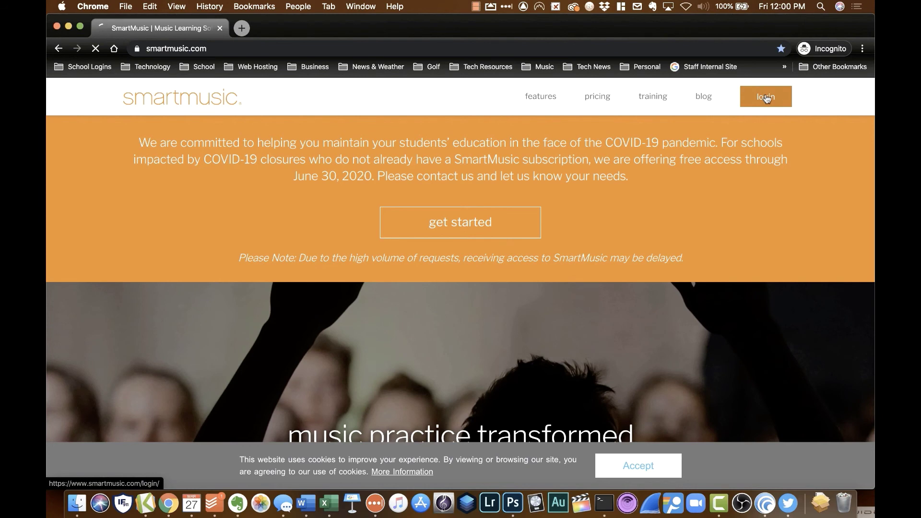
pyautogui.scroll(-3, 544, 204)
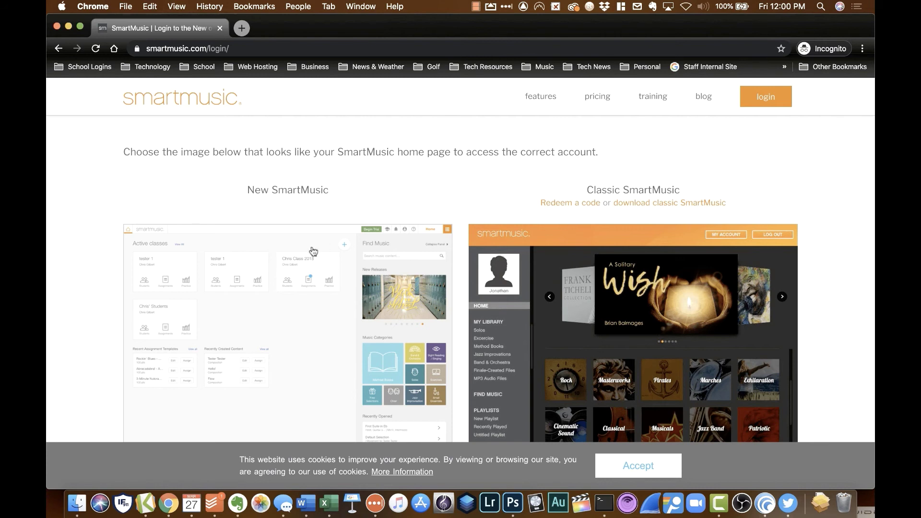
pyautogui.click(310, 305)
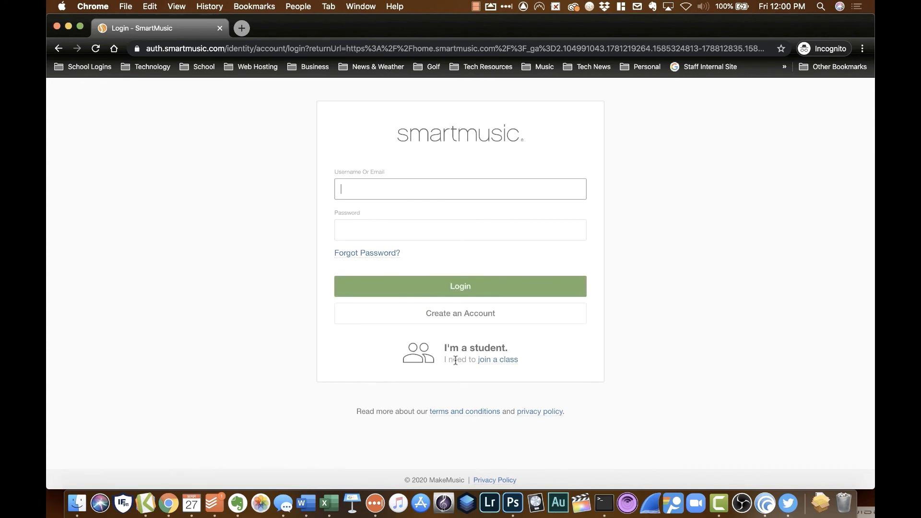
pyautogui.click(486, 362)
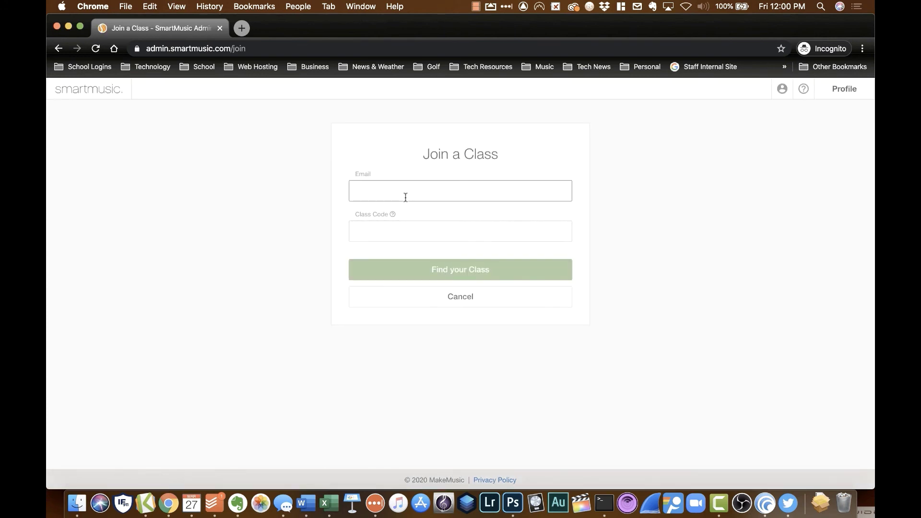
# Step: Enter the student's email and paste the class code, then join the Jr./Sr. High School Band class
pyautogui.click(396, 228)
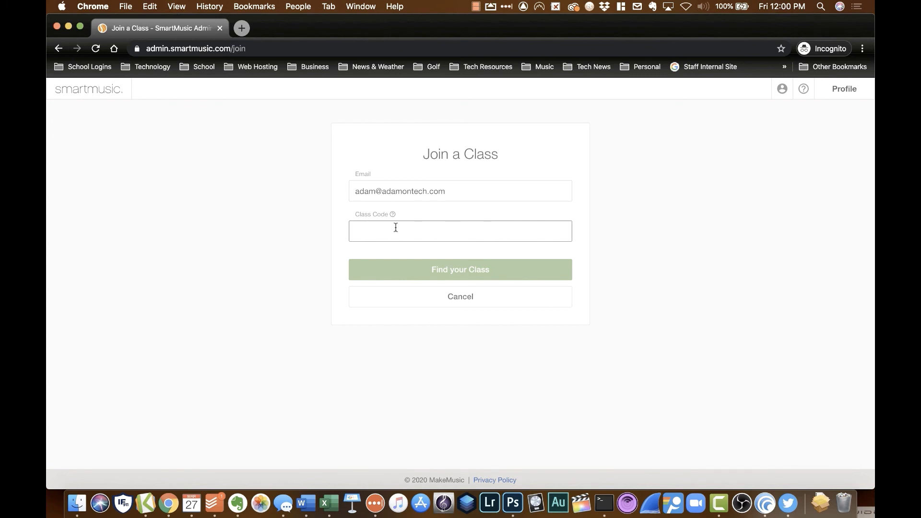
pyautogui.press('super+v')
pyautogui.click(439, 265)
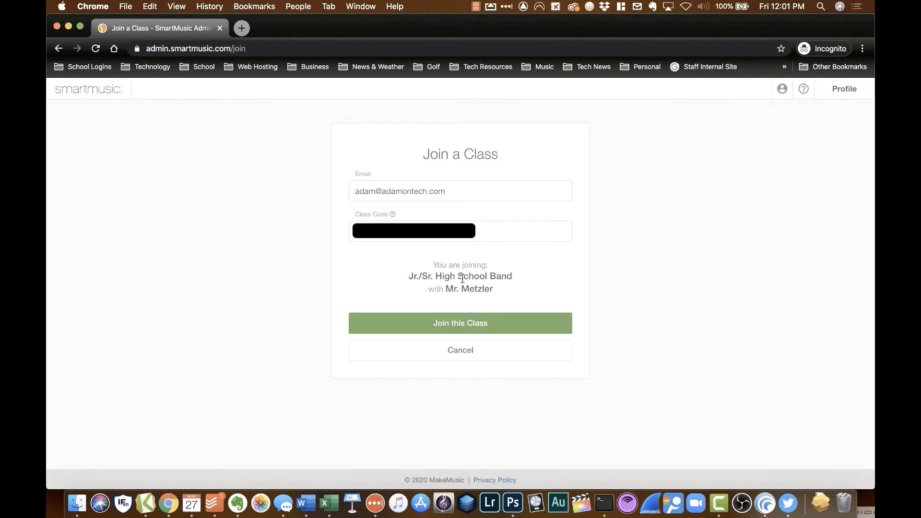
pyautogui.click(489, 322)
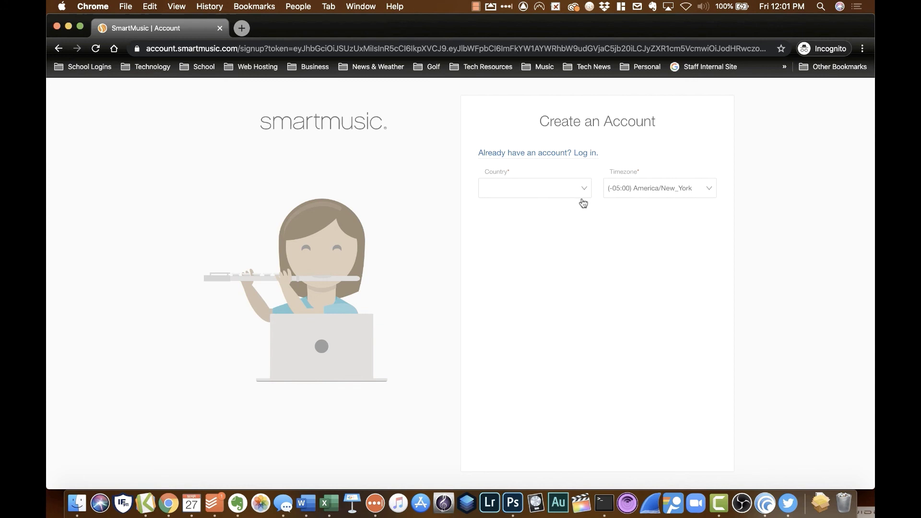
# Step: Set country to United States Of America, answer yes to age 13+, and enter the student's first and last name
pyautogui.click(583, 189)
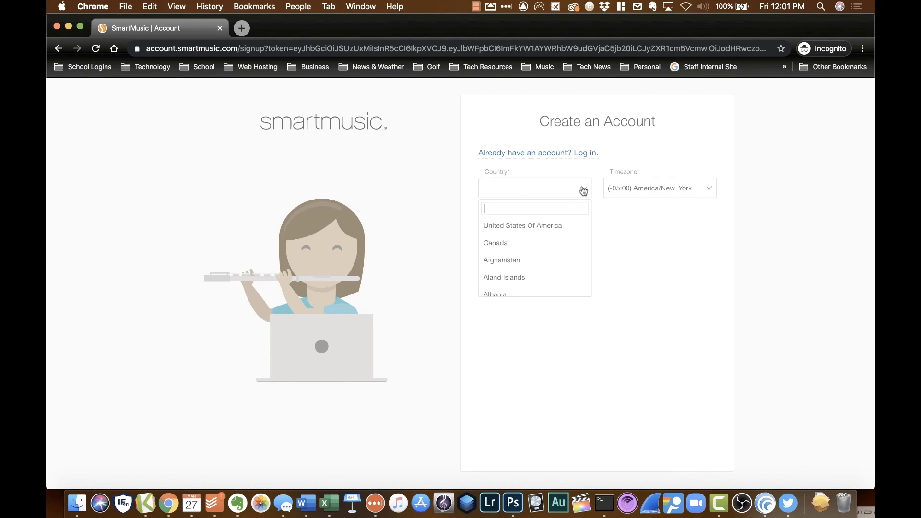
pyautogui.click(560, 225)
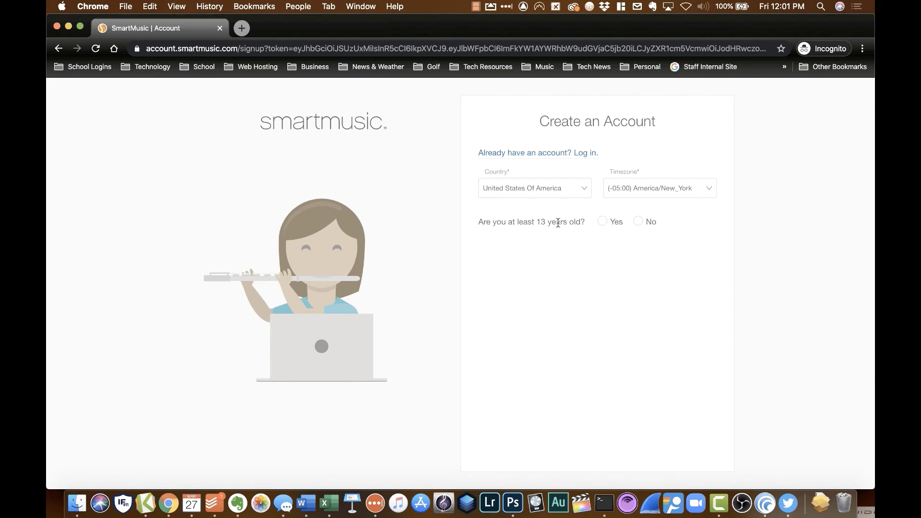
pyautogui.click(604, 222)
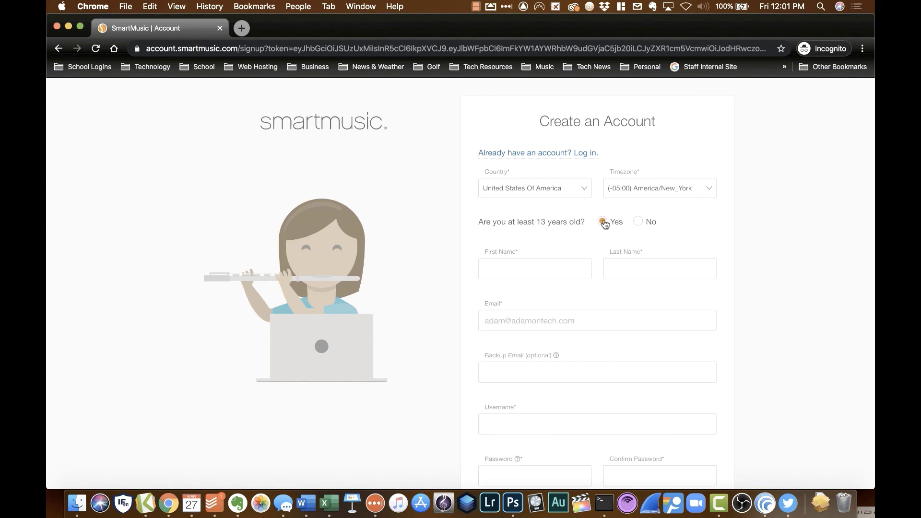
pyautogui.click(559, 259)
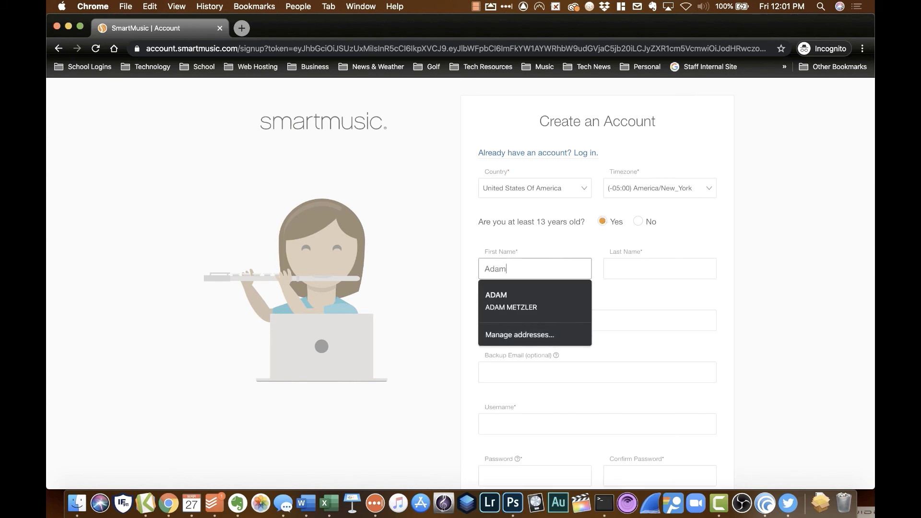
pyautogui.press('Tab')
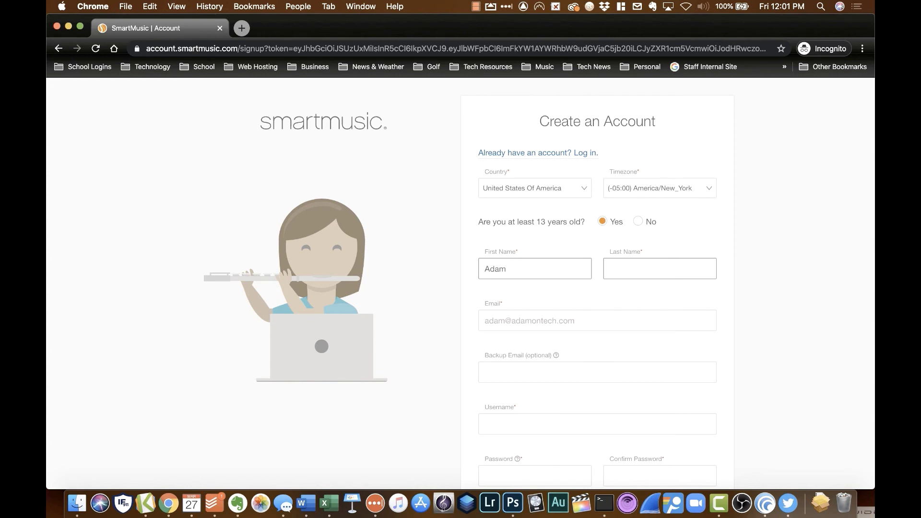
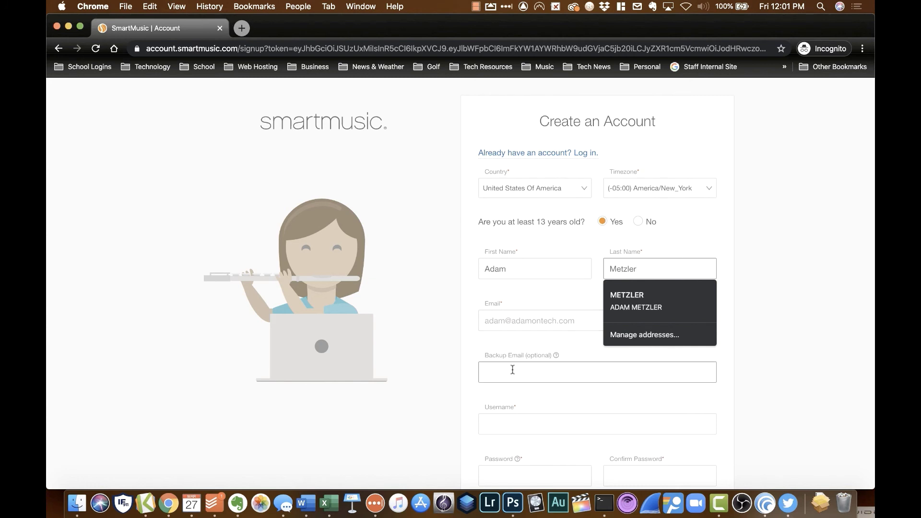
# Step: Enter a username, adding 'a' since it was taken, then enter and confirm the account password
pyautogui.scroll(-3, 512, 369)
pyautogui.click(513, 348)
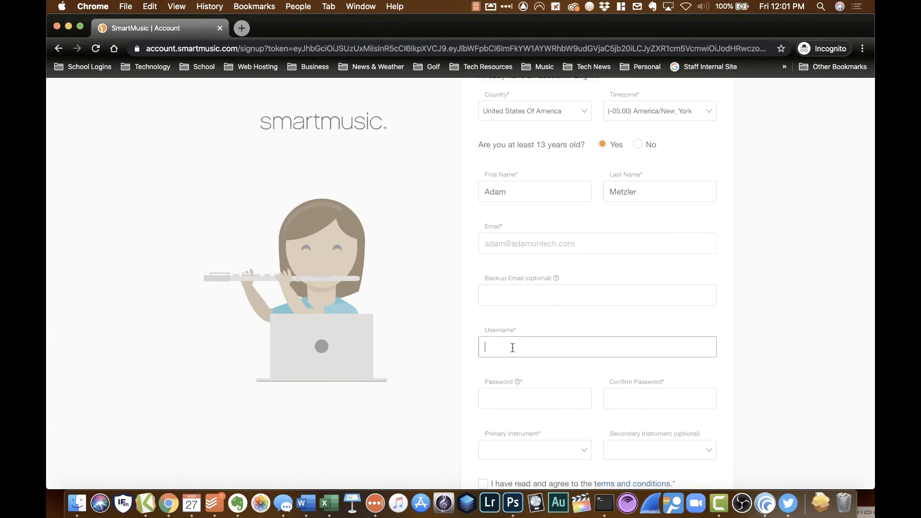
pyautogui.scroll(-2, 518, 360)
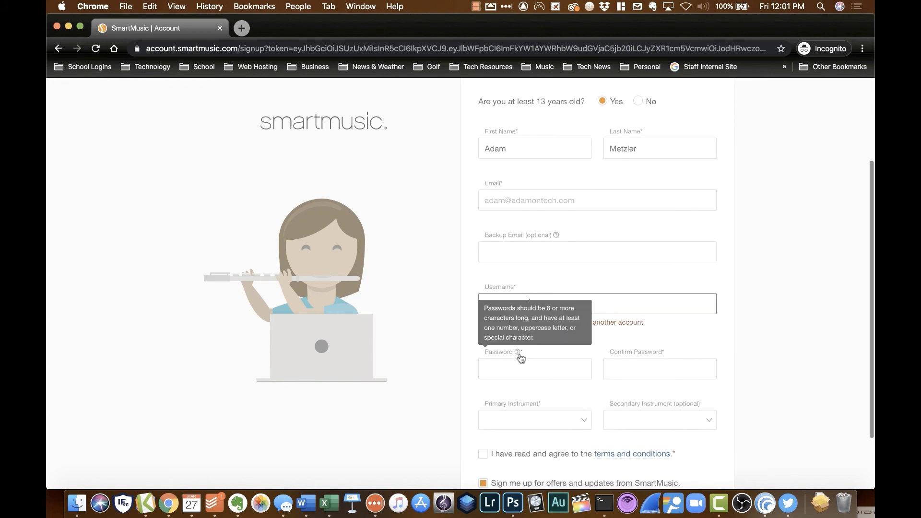
pyautogui.click(515, 368)
pyautogui.write('•••••••••')
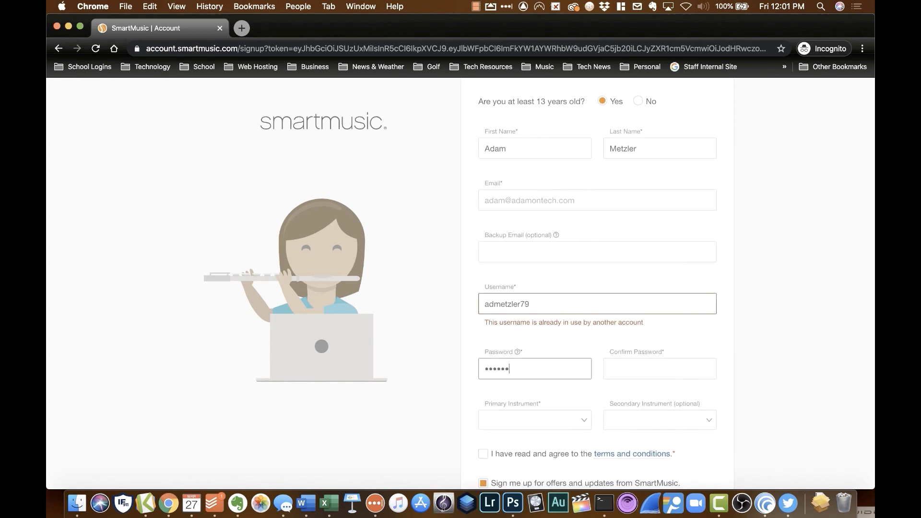
pyautogui.write('••••••')
pyautogui.click(540, 305)
pyautogui.write('a')
pyautogui.click(623, 365)
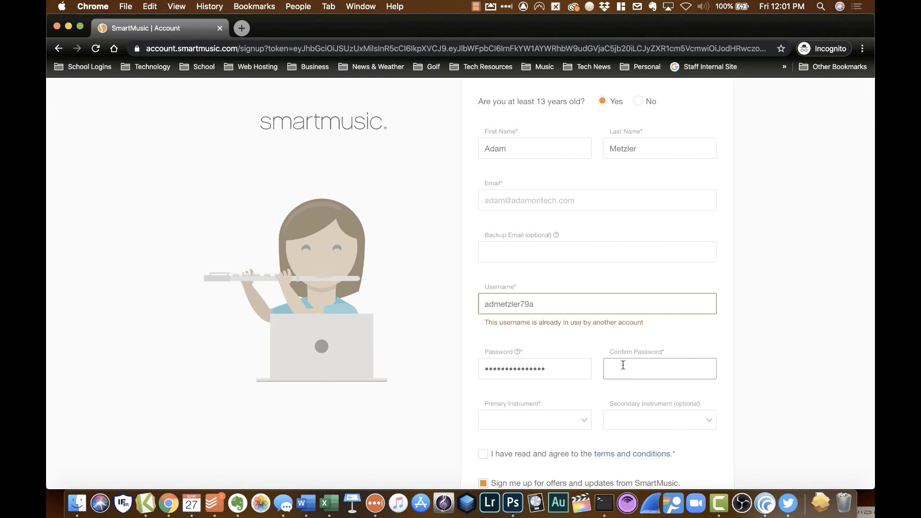
pyautogui.write('•••••••••')
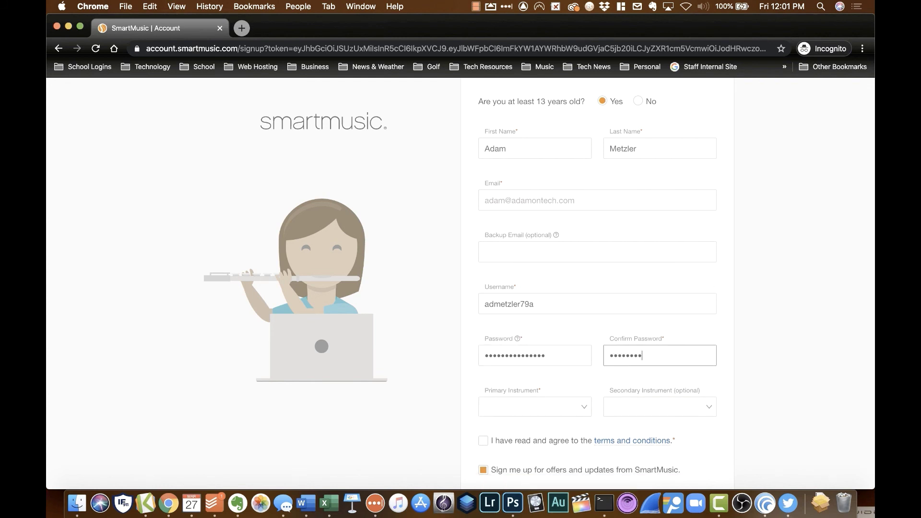
pyautogui.write('••')
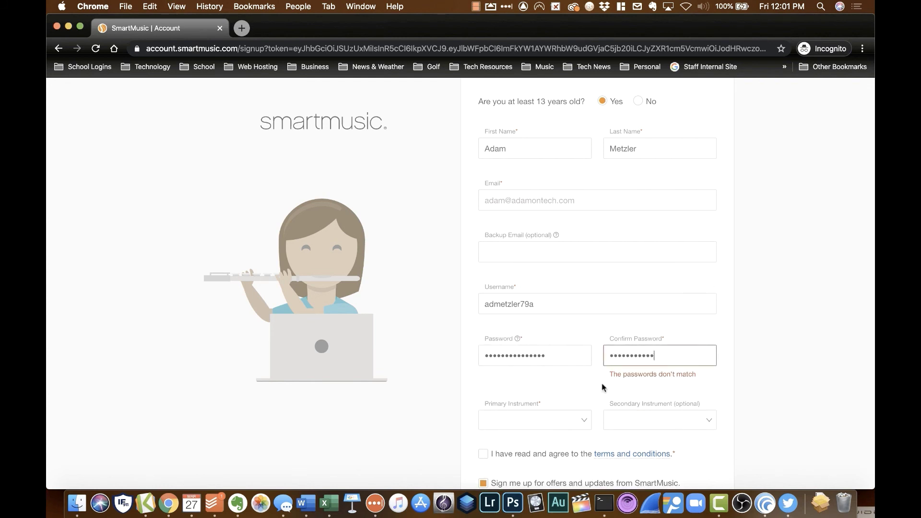
pyautogui.click(554, 355)
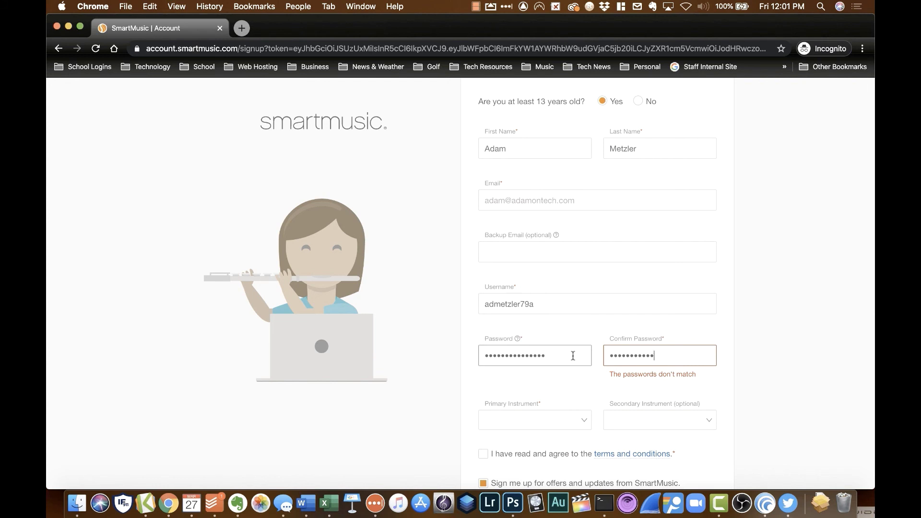
pyautogui.write('••••')
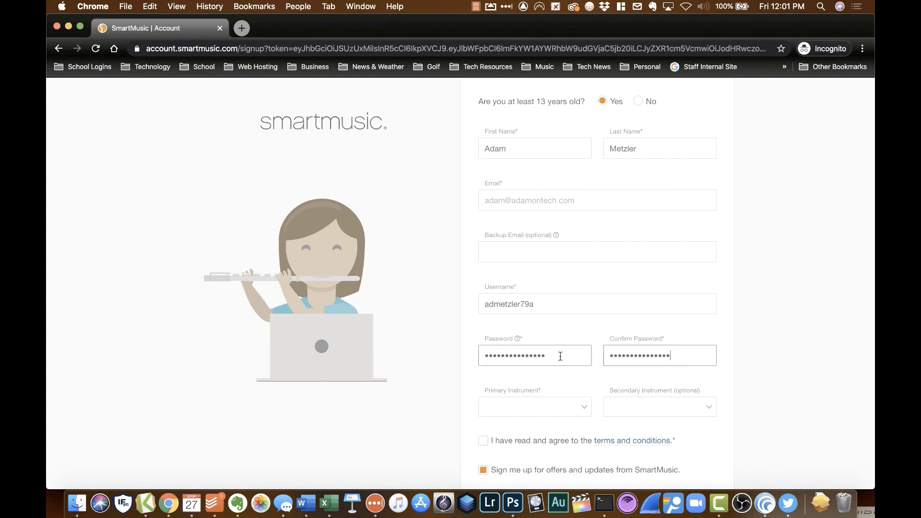
# Step: Set the primary instrument to Bb Trumpet
pyautogui.click(543, 413)
pyautogui.scroll(-4, 541, 412)
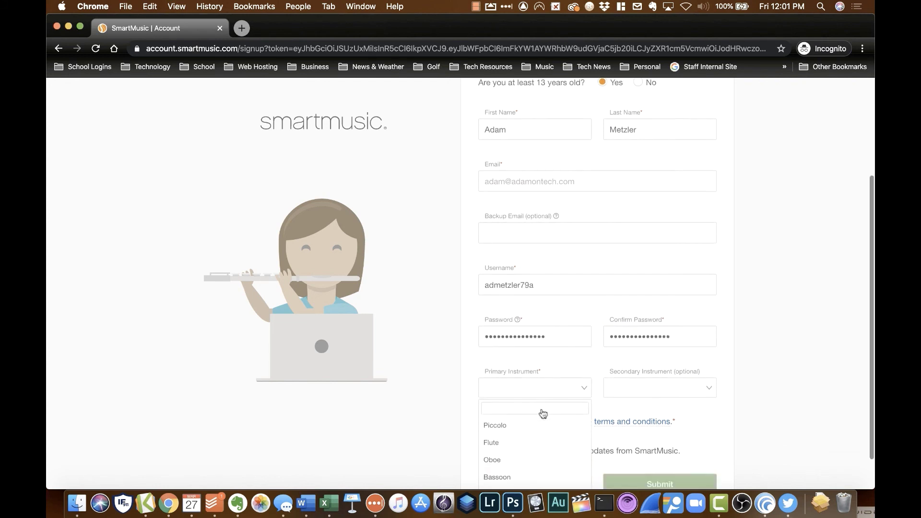
pyautogui.scroll(-7, 540, 413)
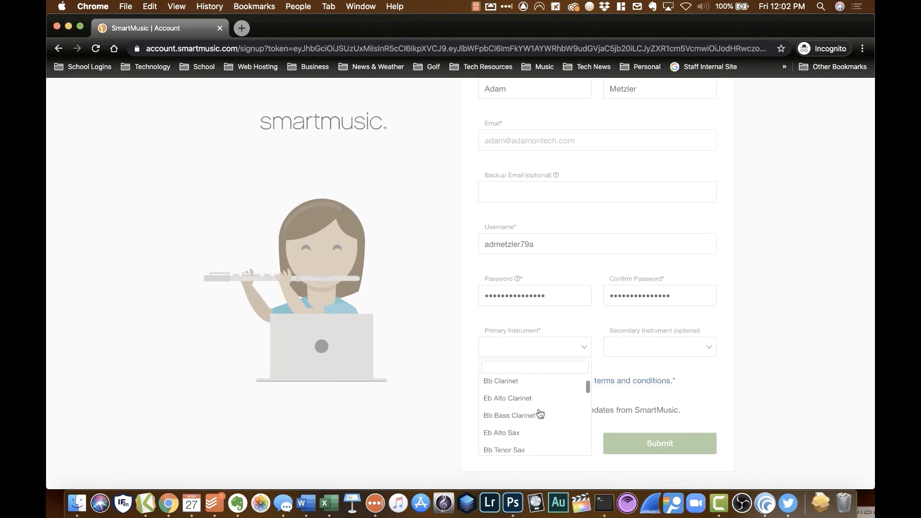
pyautogui.click(531, 421)
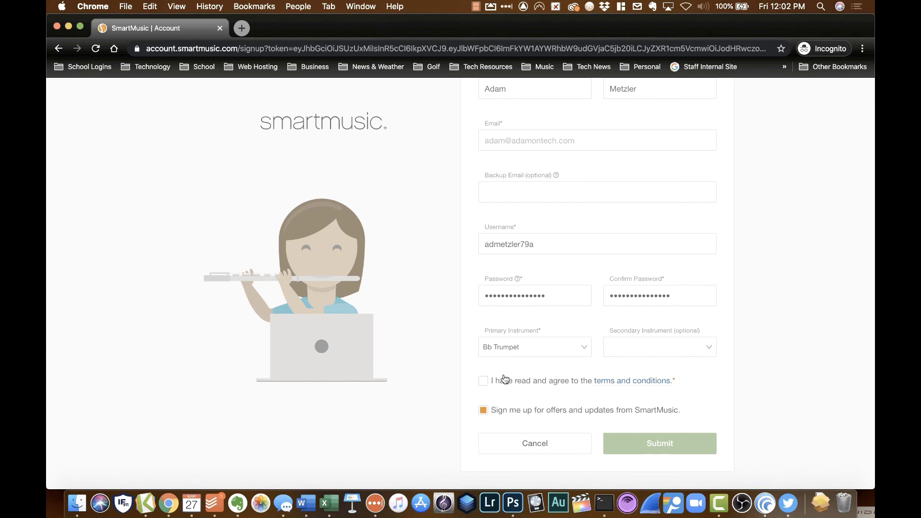
# Step: Accept the terms, decline SmartMusic offers, and submit the sign-up form
pyautogui.click(483, 382)
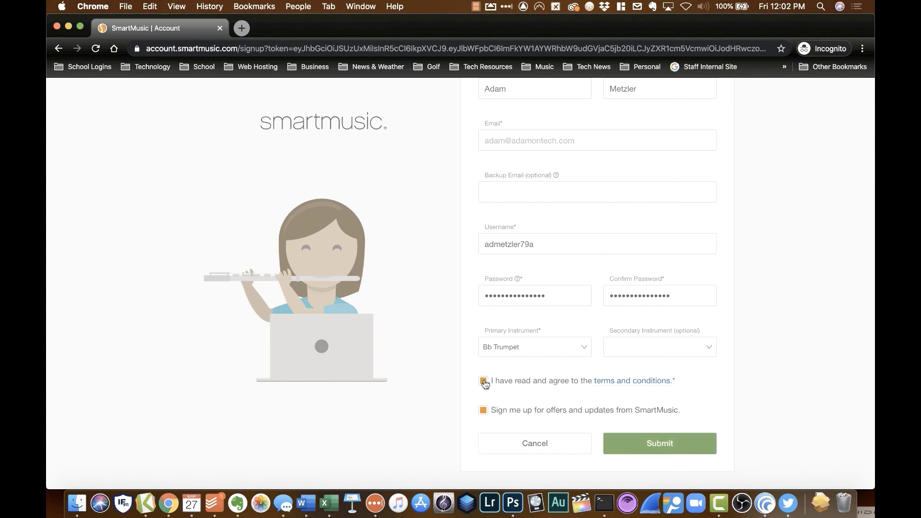
pyautogui.click(484, 411)
pyautogui.click(633, 444)
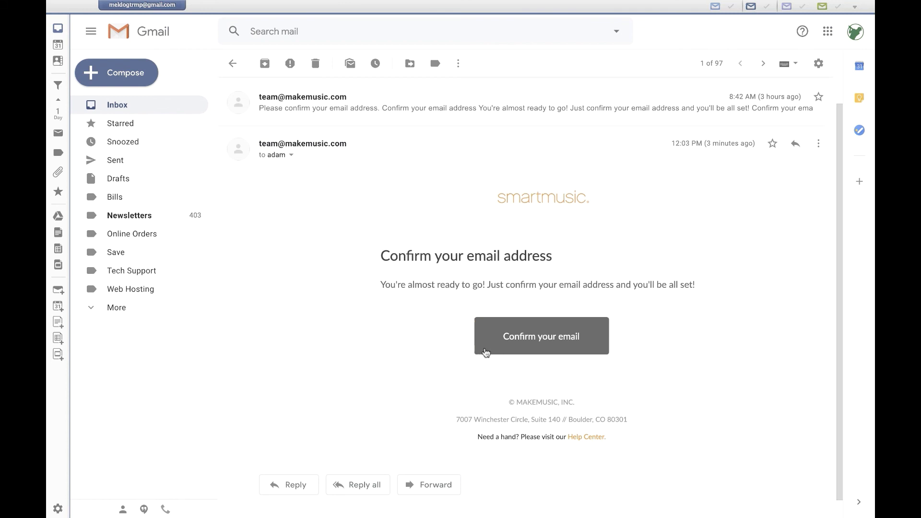
# Step: Confirm the account's email address from the SmartMusic confirmation email in Gmail
pyautogui.click(485, 353)
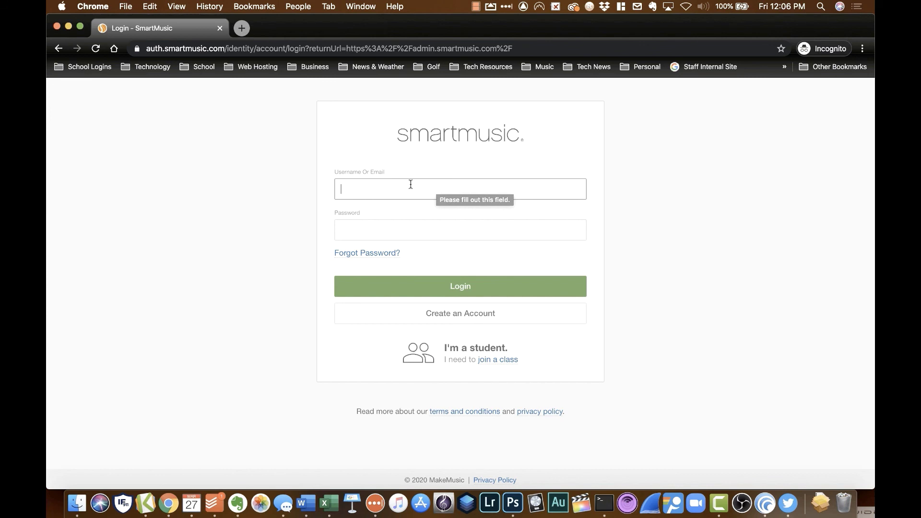
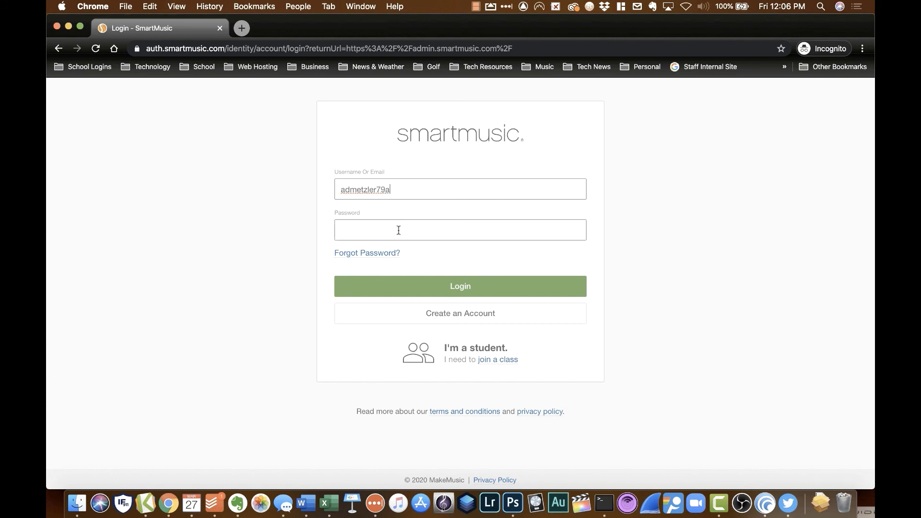
# Step: Sign in with the new student username and the account password
pyautogui.click(398, 230)
pyautogui.write('••••••')
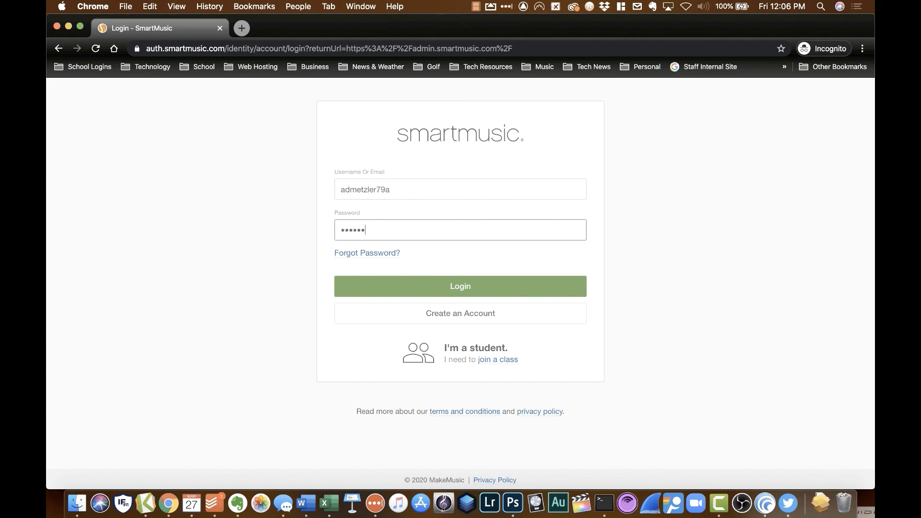
pyautogui.write('•••••••••')
pyautogui.click(424, 286)
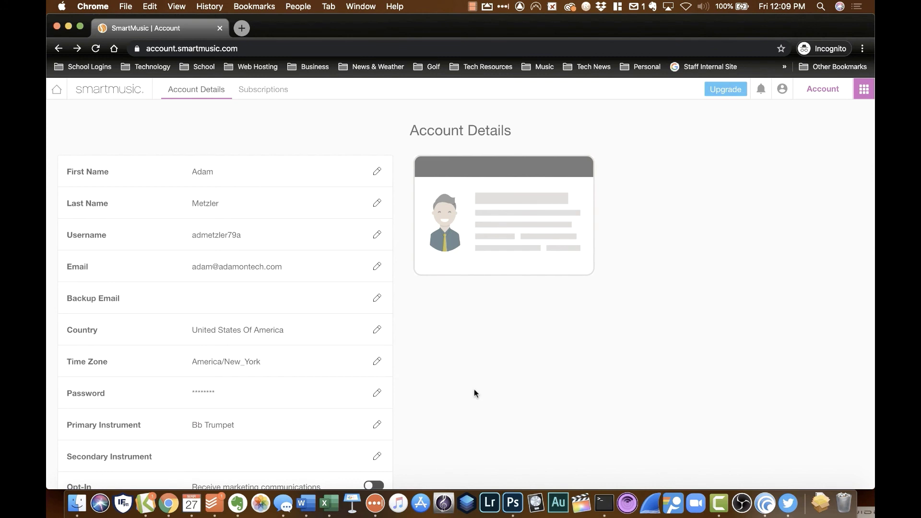
# Step: Review the Account Details page, then bring up the SmartMusic apps menu
pyautogui.scroll(-1, 474, 391)
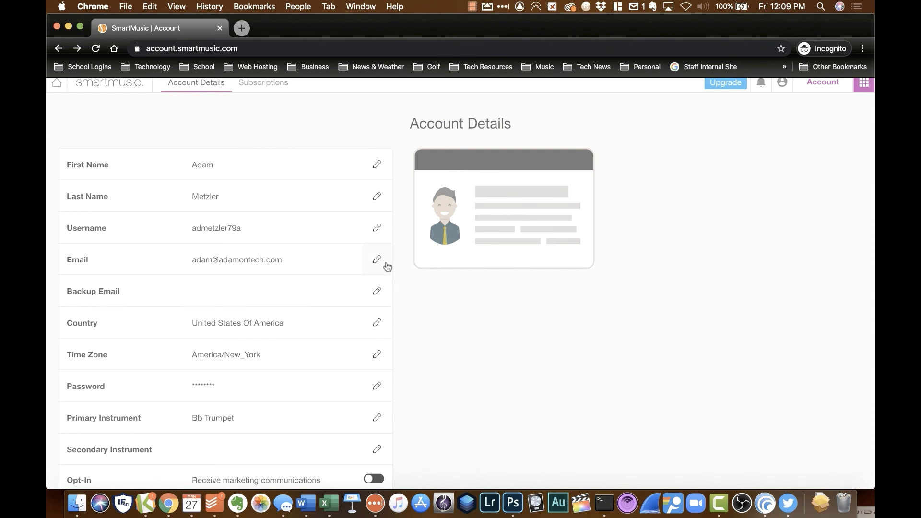
pyautogui.scroll(-1, 417, 323)
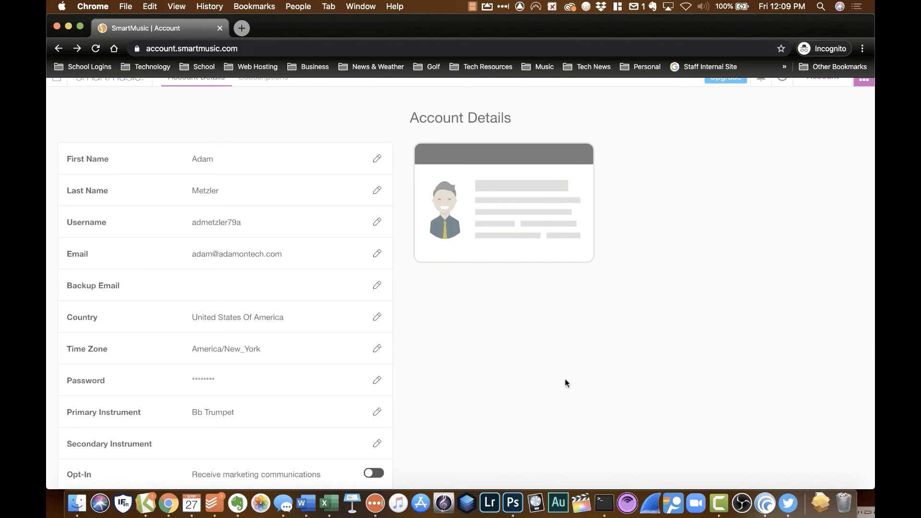
pyautogui.scroll(1, 573, 377)
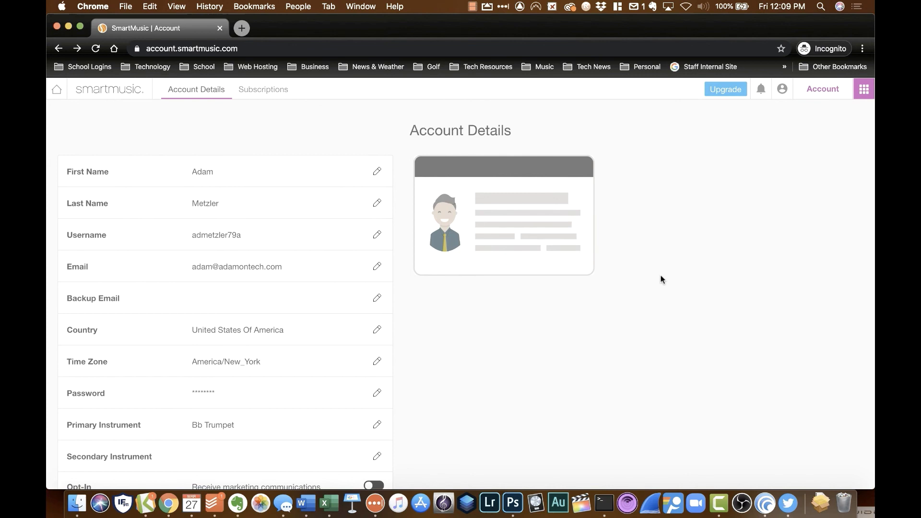
pyautogui.click(859, 100)
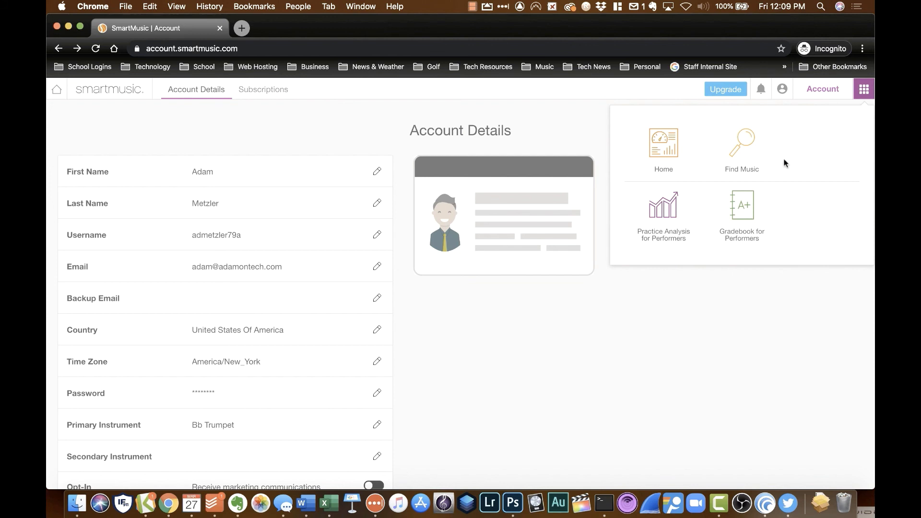
# Step: Visit the student Home page, then switch to Find Music from the apps menu
pyautogui.click(667, 153)
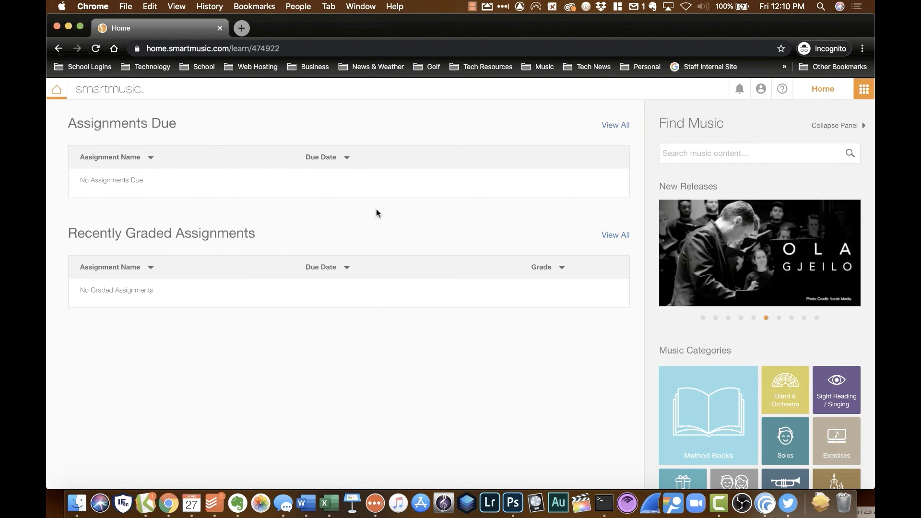
pyautogui.click(673, 158)
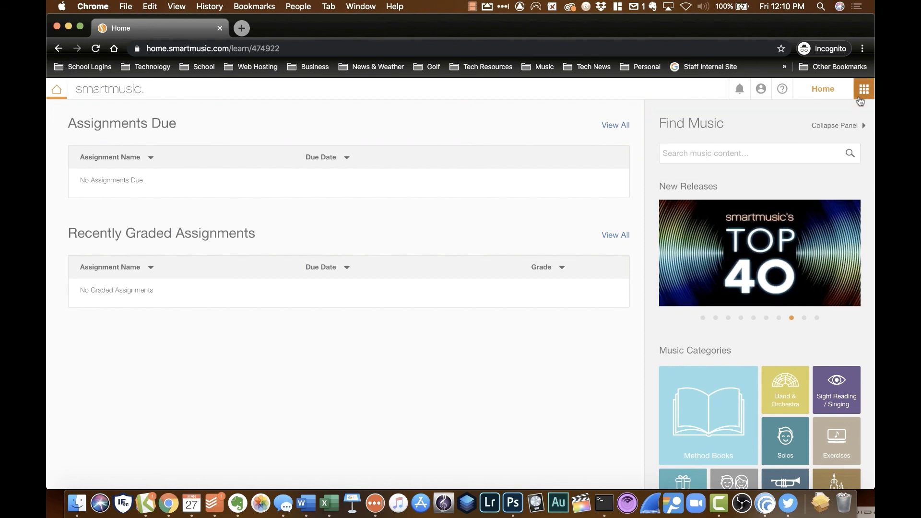
pyautogui.click(860, 98)
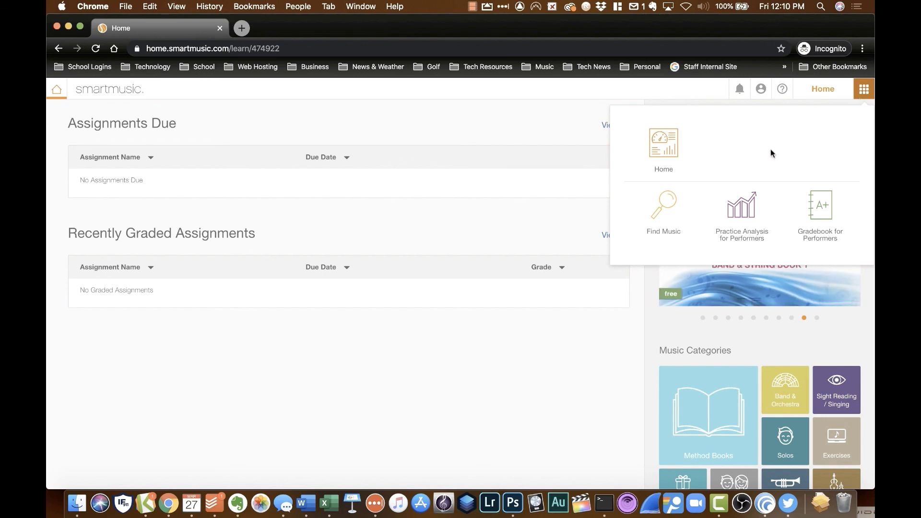
pyautogui.click(673, 221)
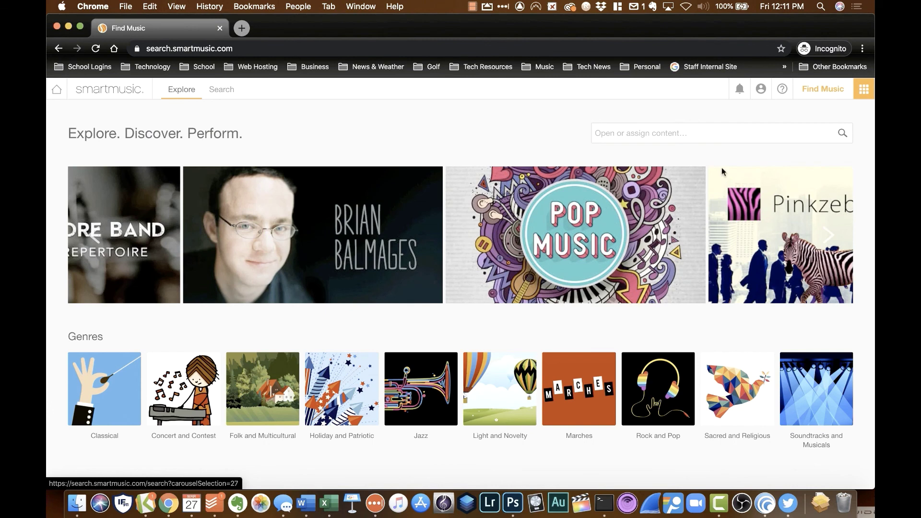
# Step: Search for 'Above and Beyond' and expand its result to see the Swearingen overview
pyautogui.click(657, 134)
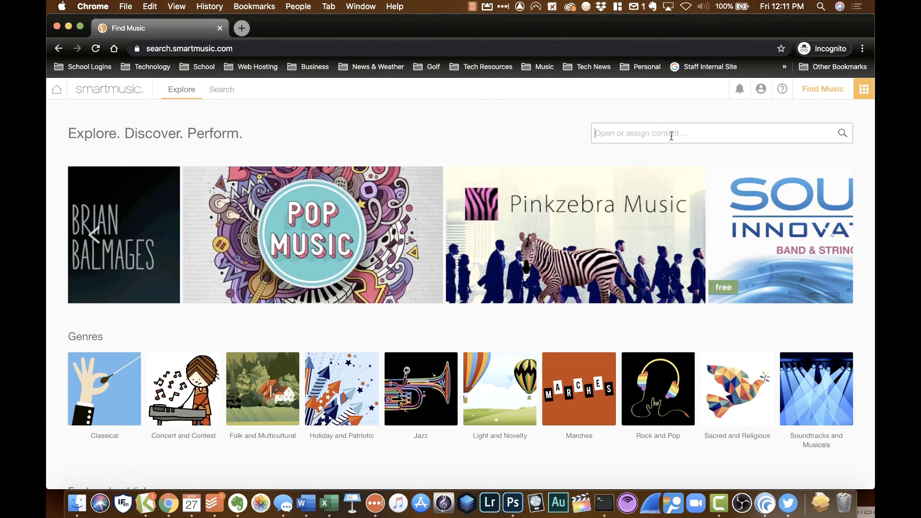
pyautogui.write('Above ')
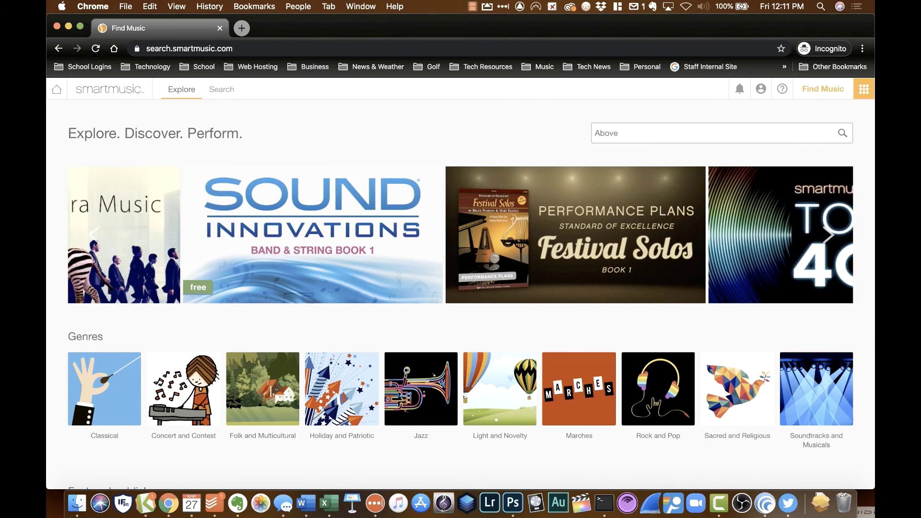
pyautogui.write('and Beyond')
pyautogui.press('Return')
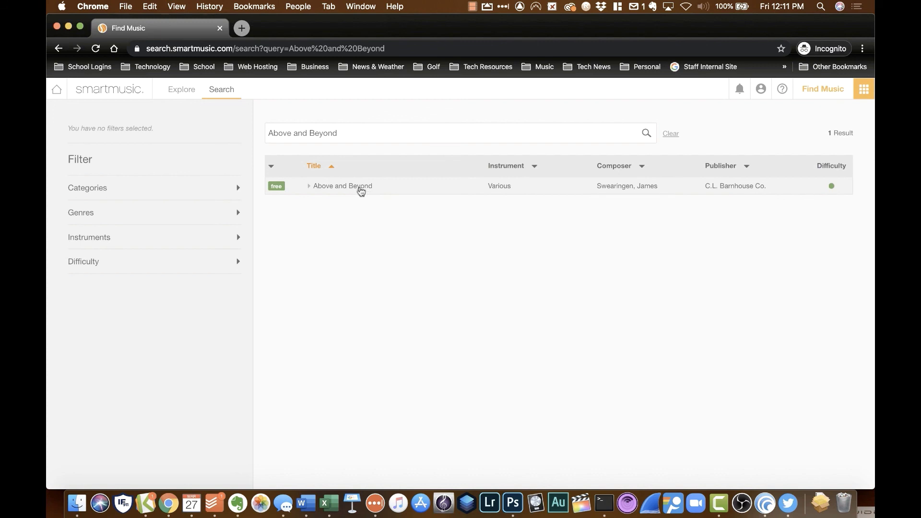
pyautogui.click(360, 188)
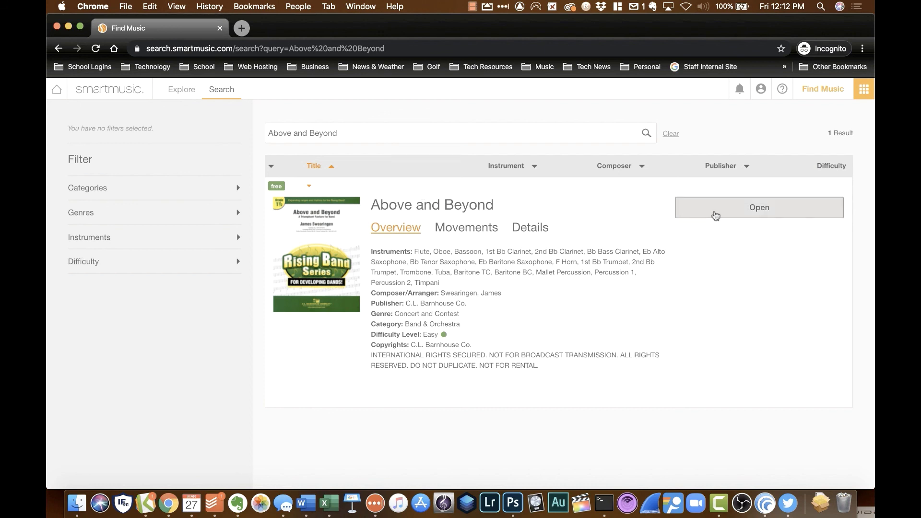
# Step: Open Above and Beyond with the 1st Bb Trumpet part selected in the practice view
pyautogui.click(715, 215)
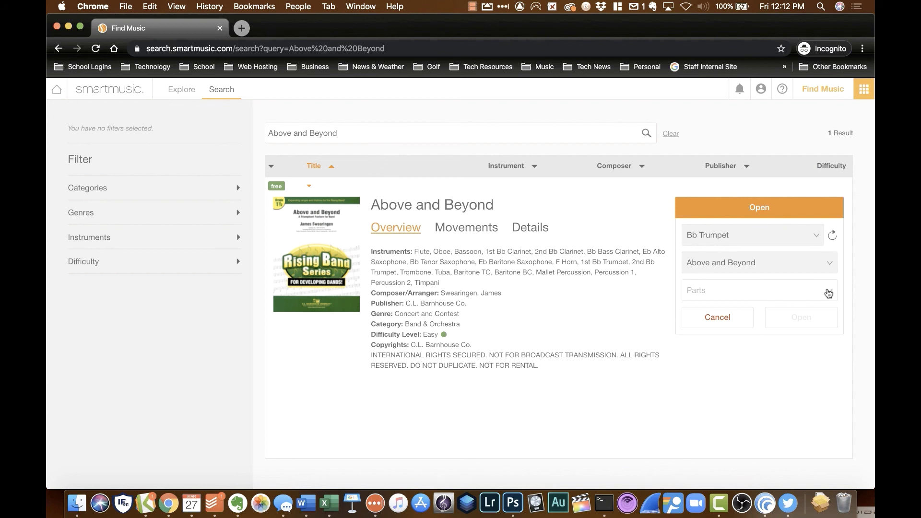
pyautogui.click(828, 293)
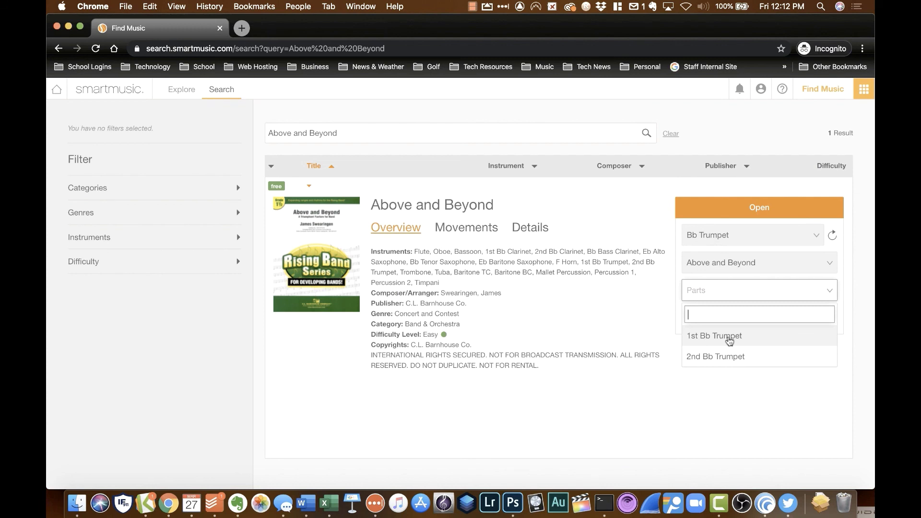
pyautogui.click(729, 338)
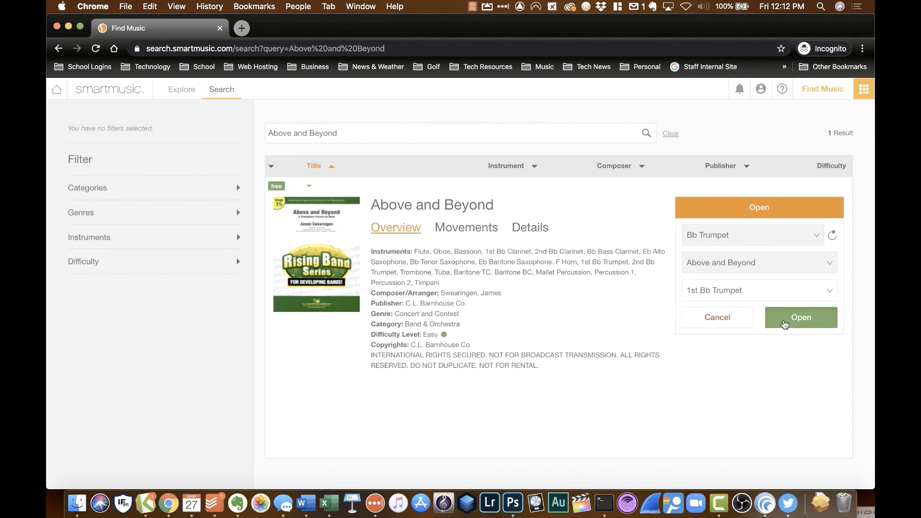
pyautogui.click(784, 324)
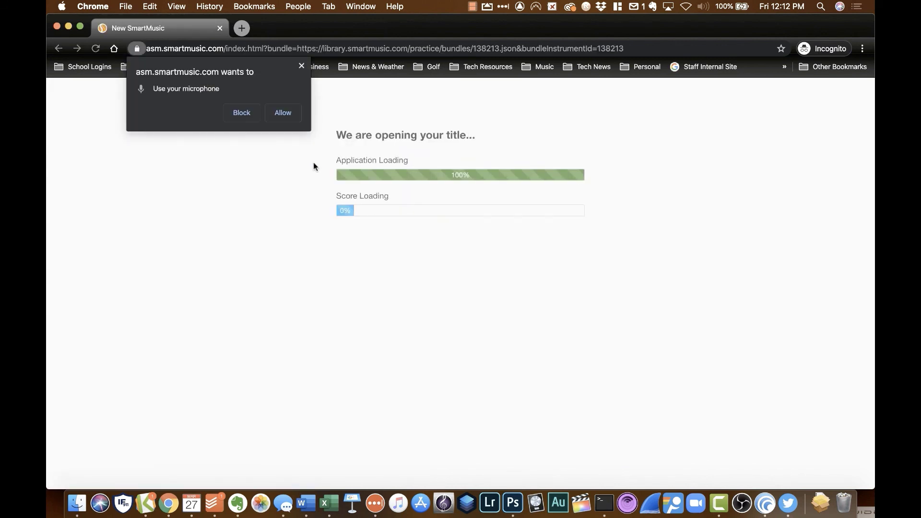
pyautogui.click(301, 66)
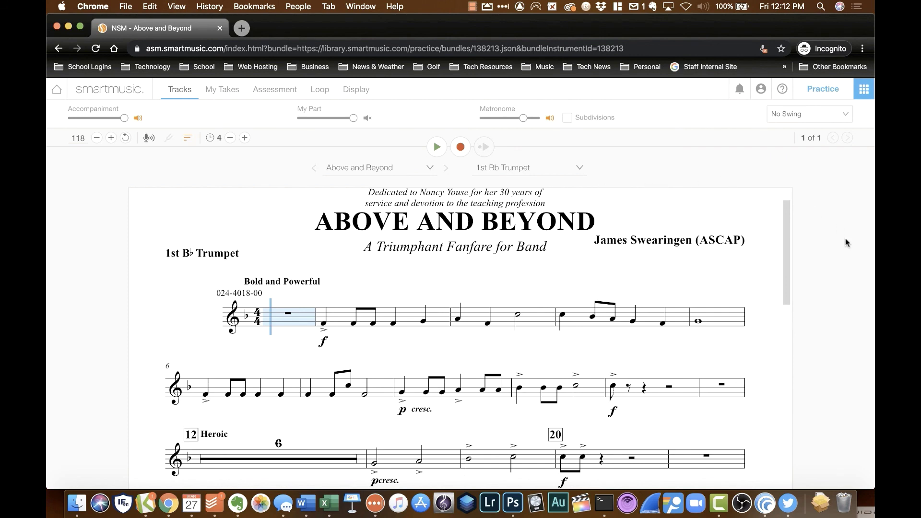
pyautogui.scroll(-4, 763, 319)
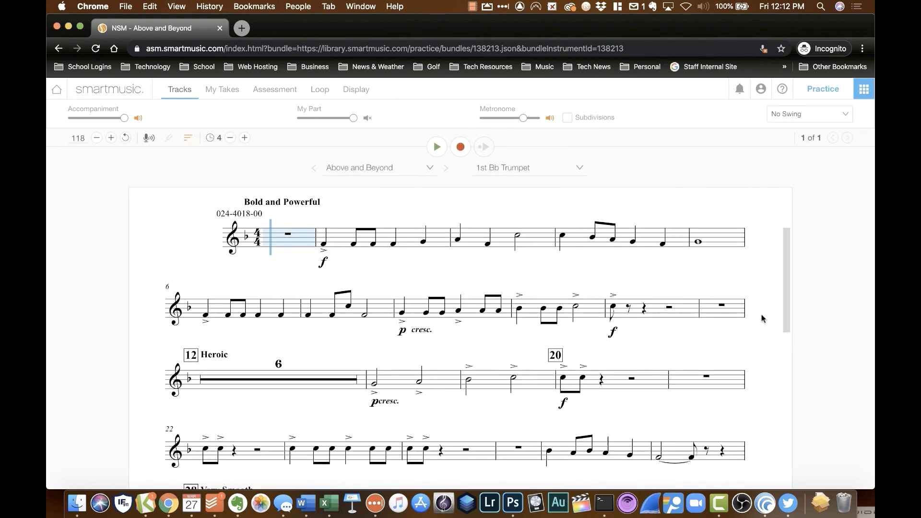
pyautogui.scroll(-10, 763, 319)
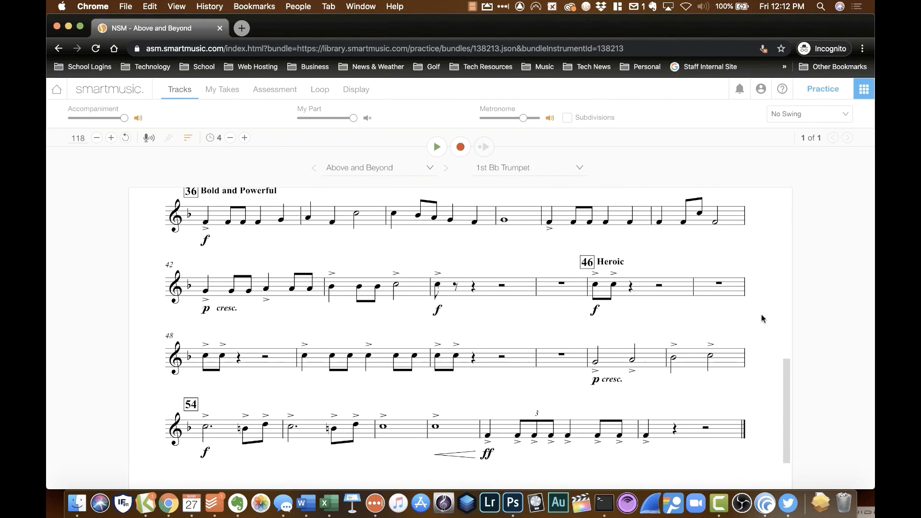
pyautogui.scroll(12, 761, 315)
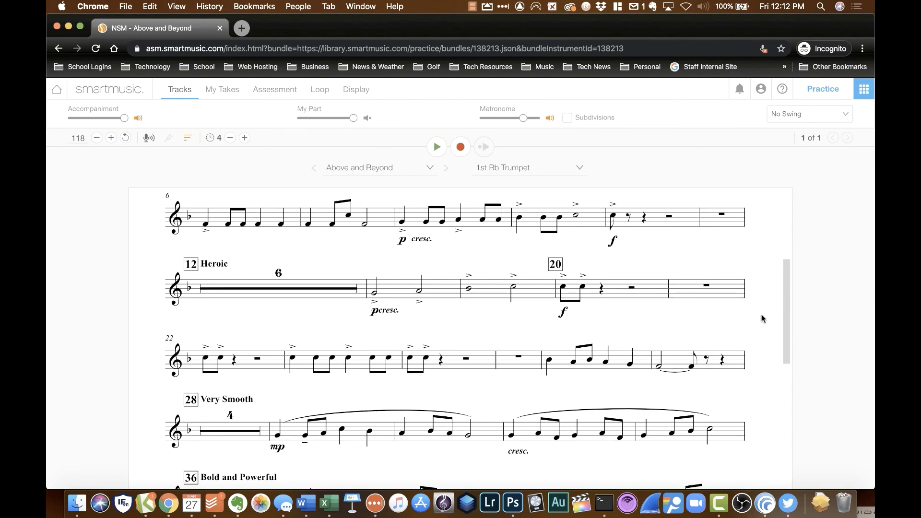
pyautogui.scroll(2, 762, 315)
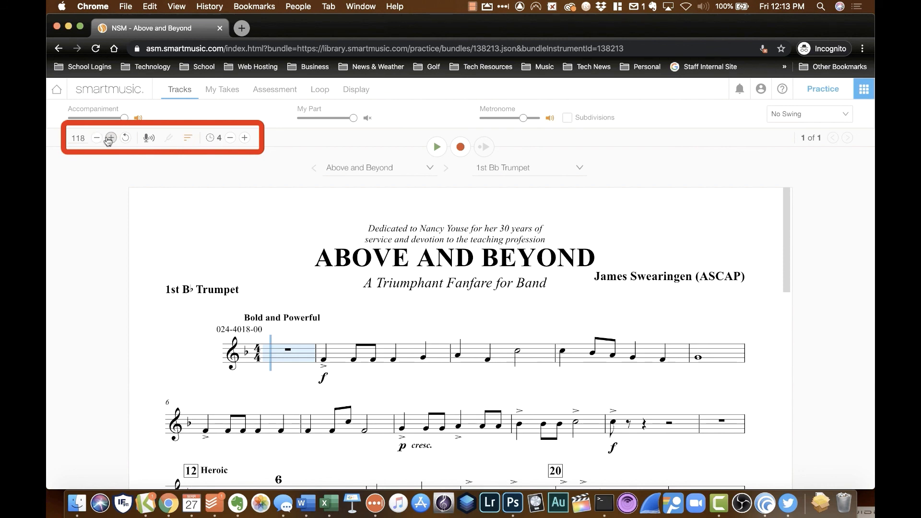
# Step: Raise the Above and Beyond practice tempo from 118 to 122
pyautogui.click(111, 138)
pyautogui.click(111, 138)
pyautogui.click(110, 138)
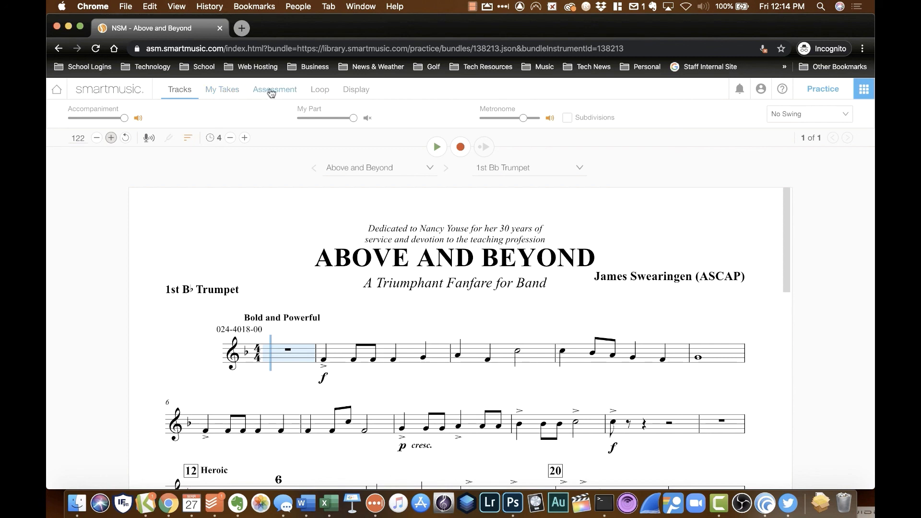
# Step: Zoom the Above and Beyond score to 110 and fit it to the page, briefly trying full screen
pyautogui.click(351, 91)
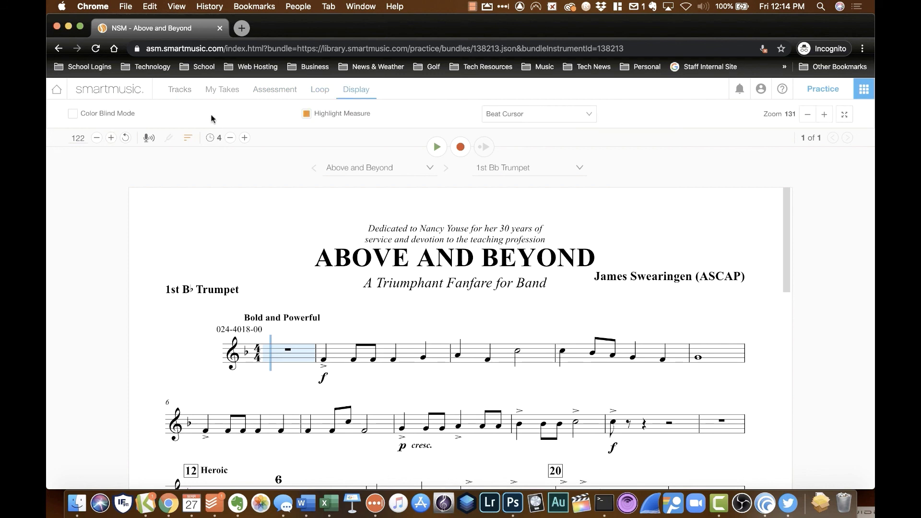
pyautogui.click(824, 120)
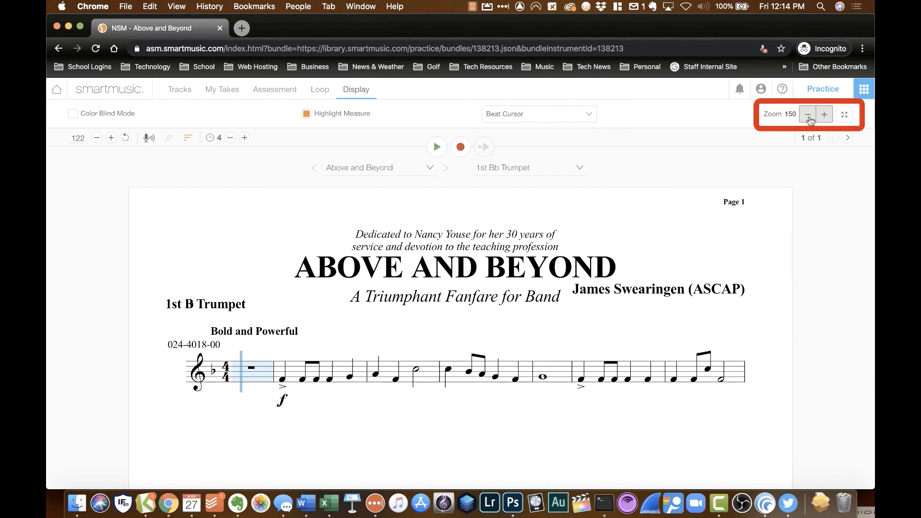
pyautogui.click(808, 115)
pyautogui.click(844, 116)
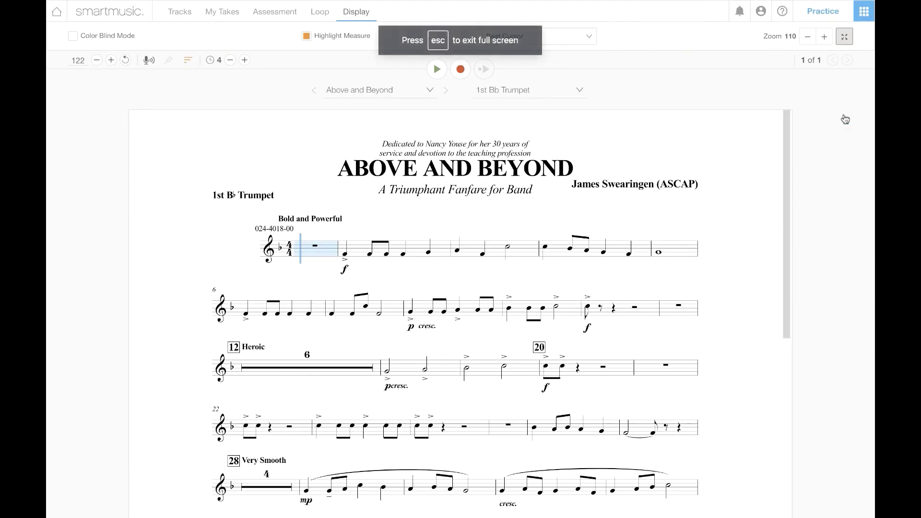
pyautogui.click(845, 42)
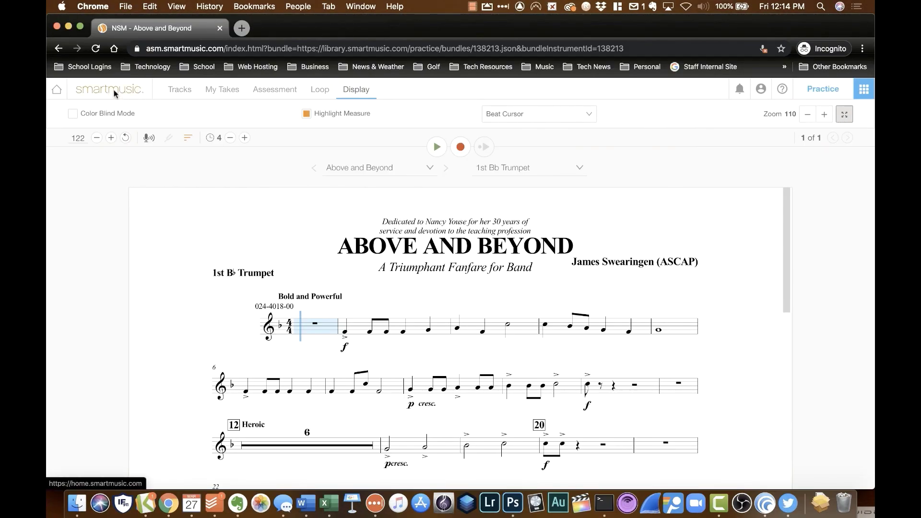
# Step: Filter Find Music to Sound Innovations titles and expand the Sound Innovations for Concert Band overview
pyautogui.click(863, 91)
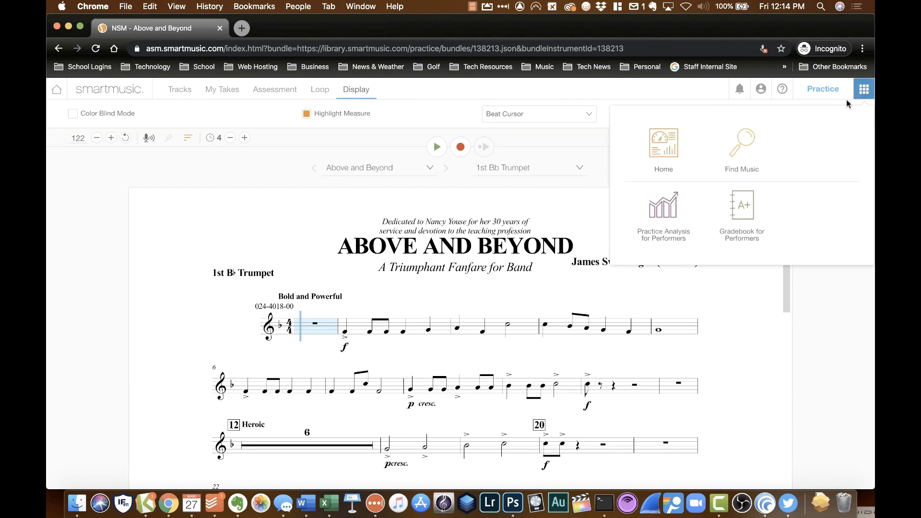
pyautogui.click(748, 149)
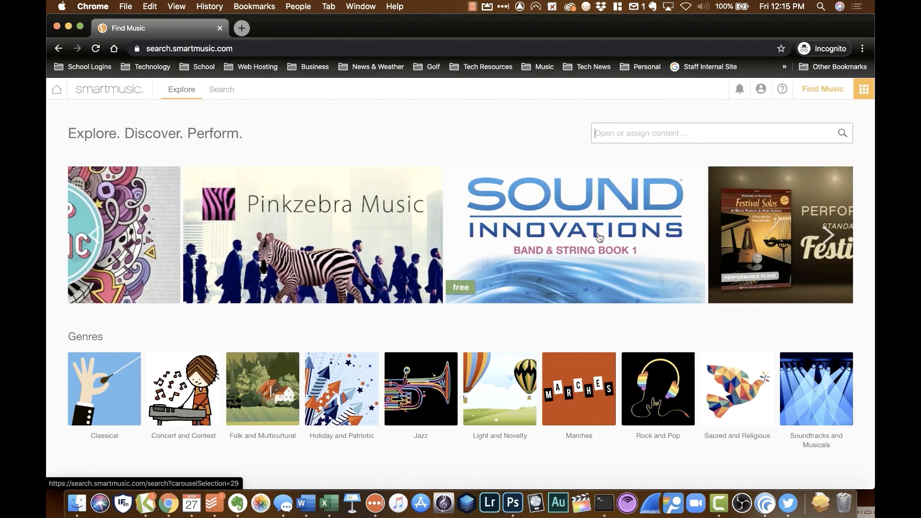
pyautogui.click(599, 236)
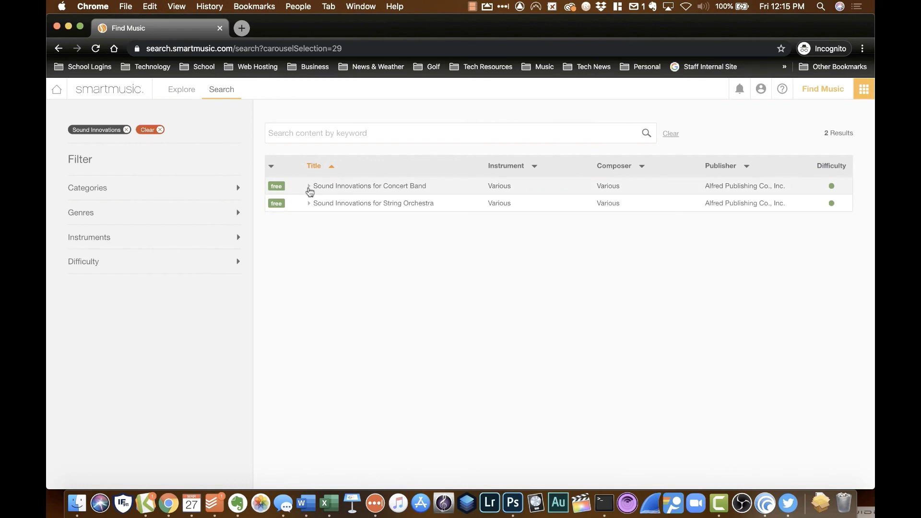
pyautogui.click(309, 187)
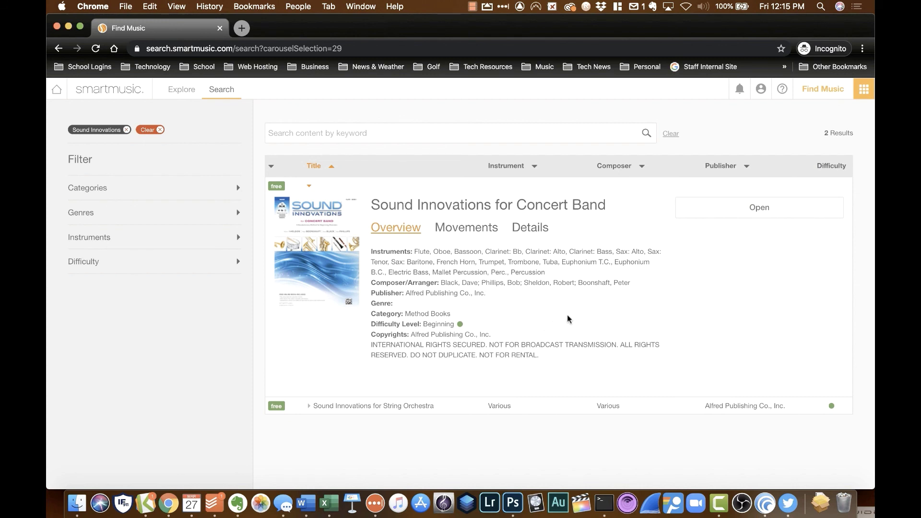
# Step: Open Sound Innovations for Concert Band exercise '6. Three-Note Combo' for Bb Trumpet
pyautogui.click(728, 215)
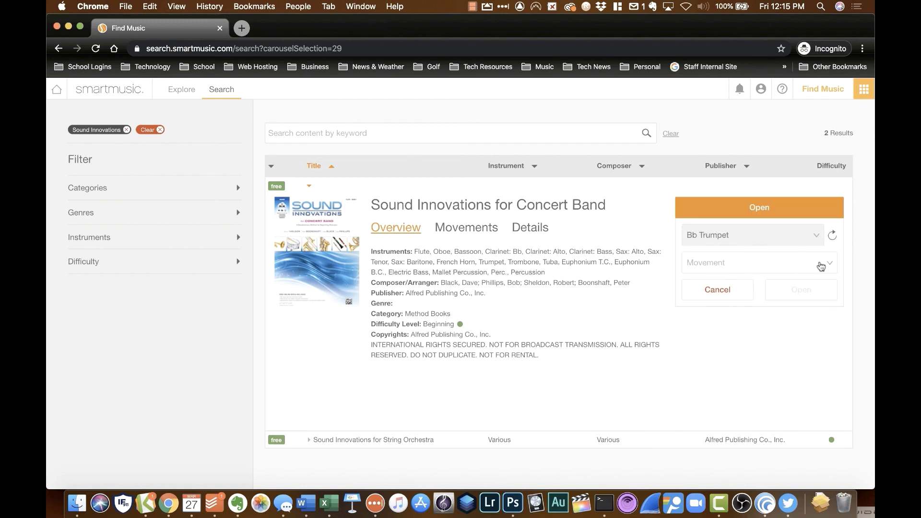
pyautogui.click(829, 266)
pyautogui.scroll(-10, 791, 366)
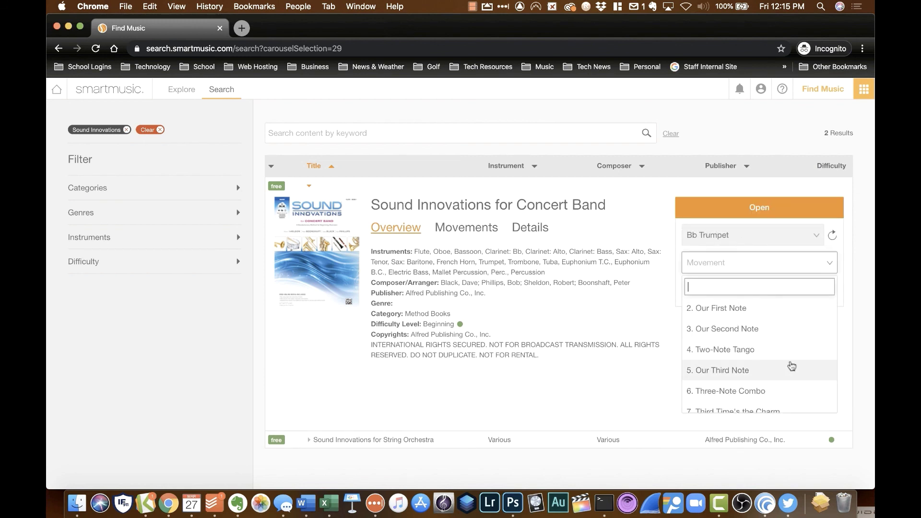
pyautogui.scroll(-5, 791, 366)
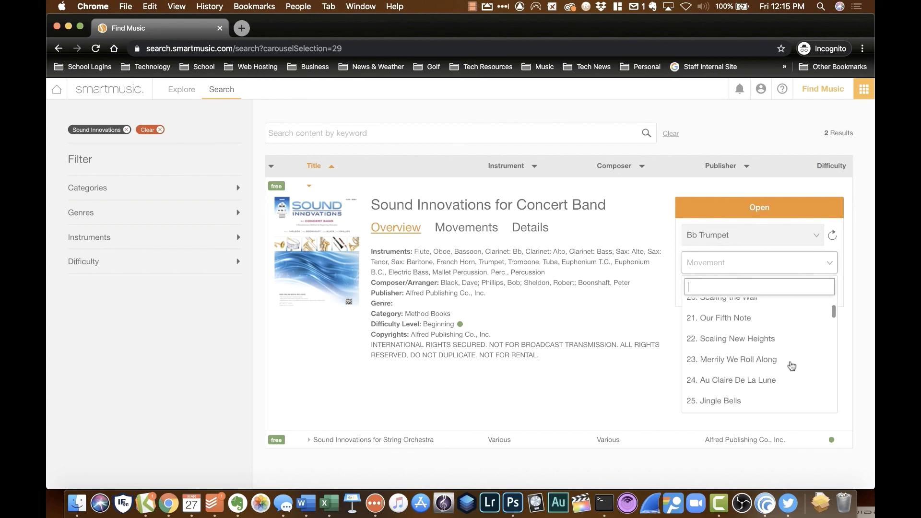
pyautogui.scroll(-4, 792, 366)
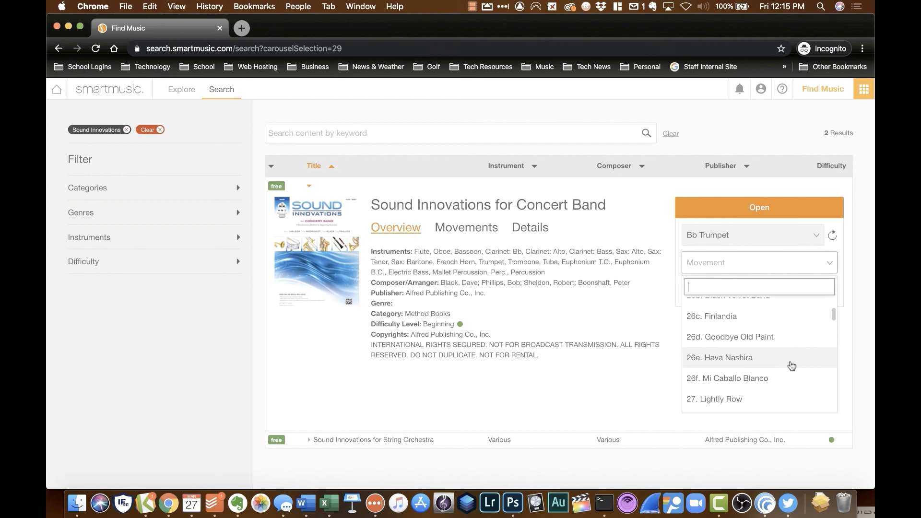
pyautogui.scroll(7, 792, 366)
pyautogui.scroll(8, 791, 366)
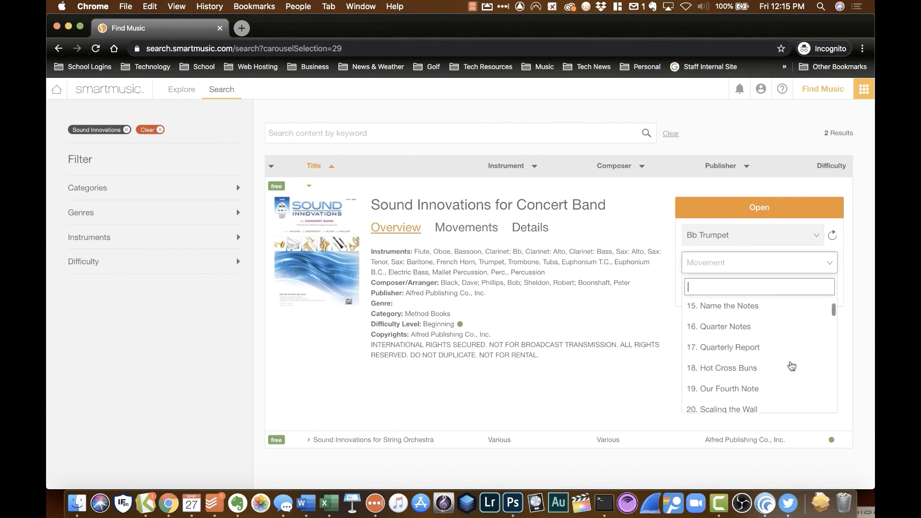
pyautogui.scroll(-2, 792, 366)
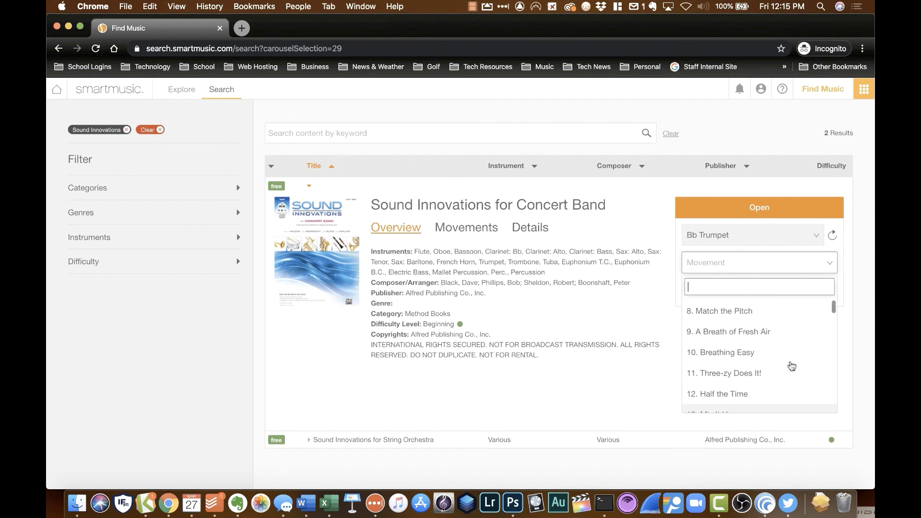
pyautogui.scroll(5, 792, 366)
pyautogui.scroll(2, 792, 366)
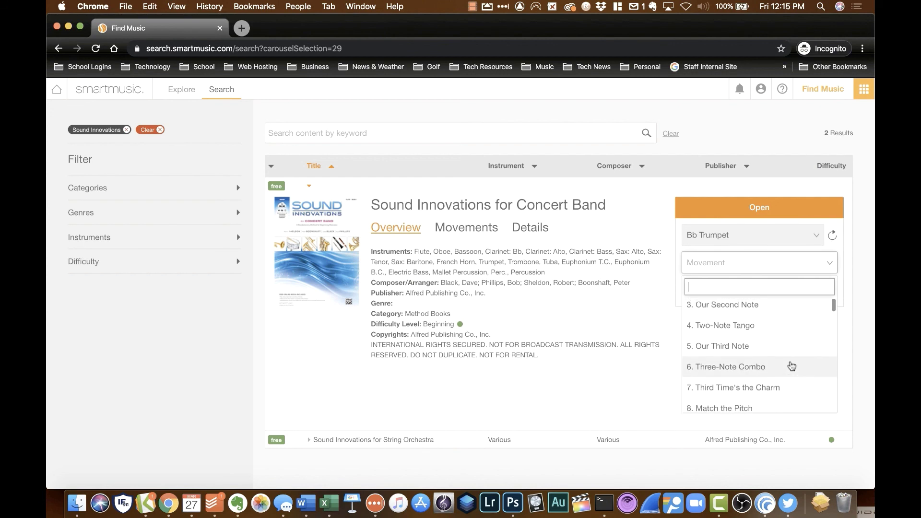
pyautogui.click(757, 369)
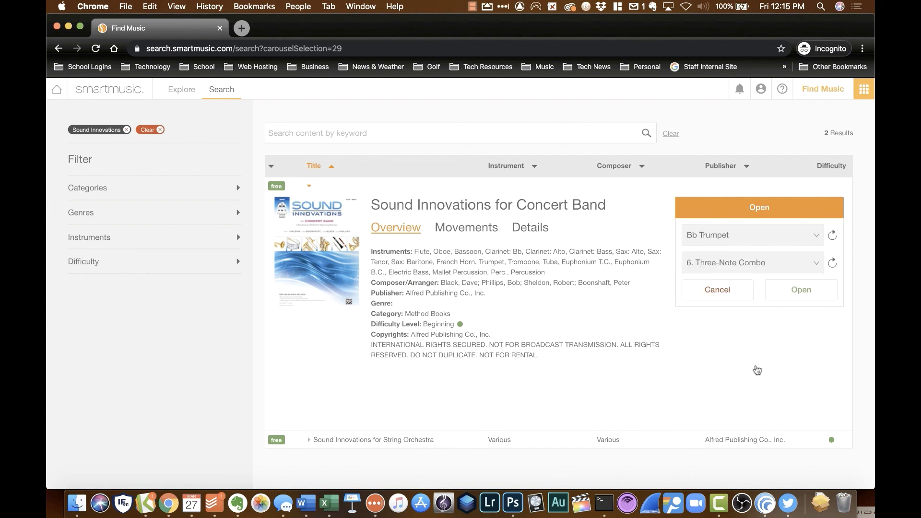
pyautogui.click(792, 291)
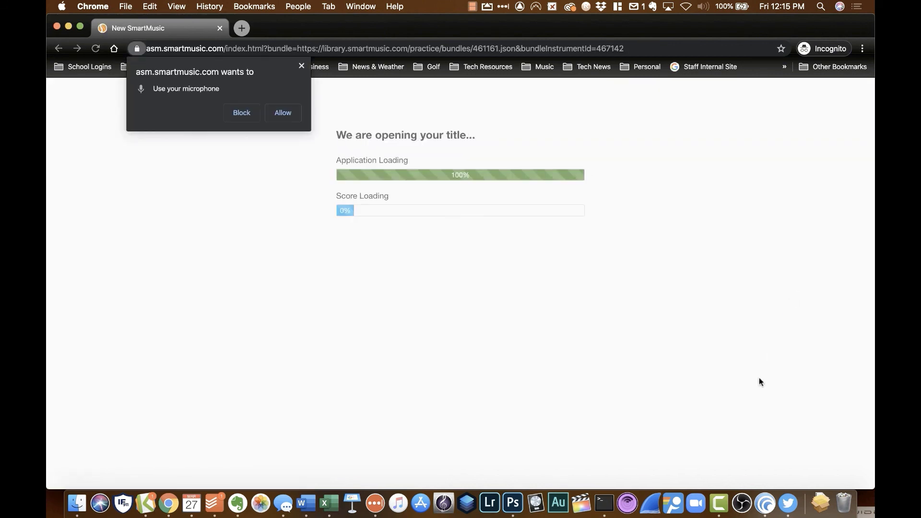
# Step: Dismiss the microphone permission request and, once the Three-Note Combo score loads, show the apps menu
pyautogui.click(300, 68)
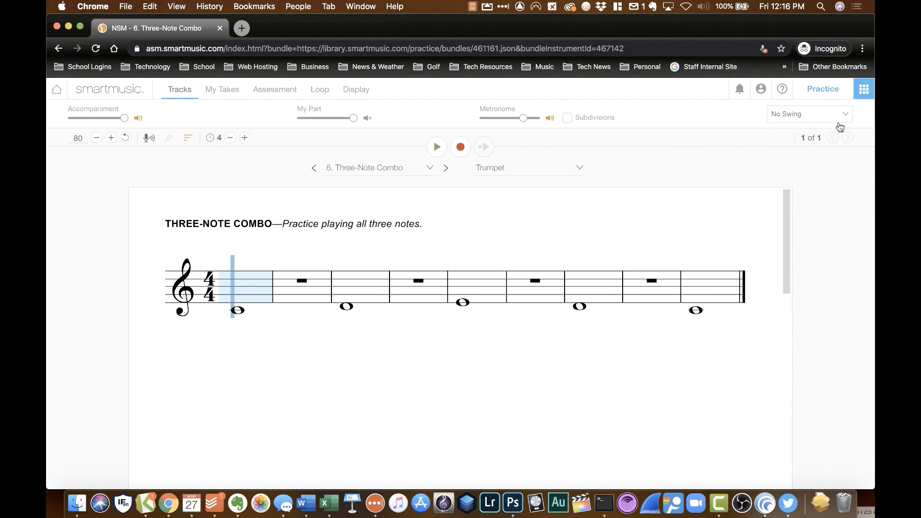
pyautogui.click(864, 98)
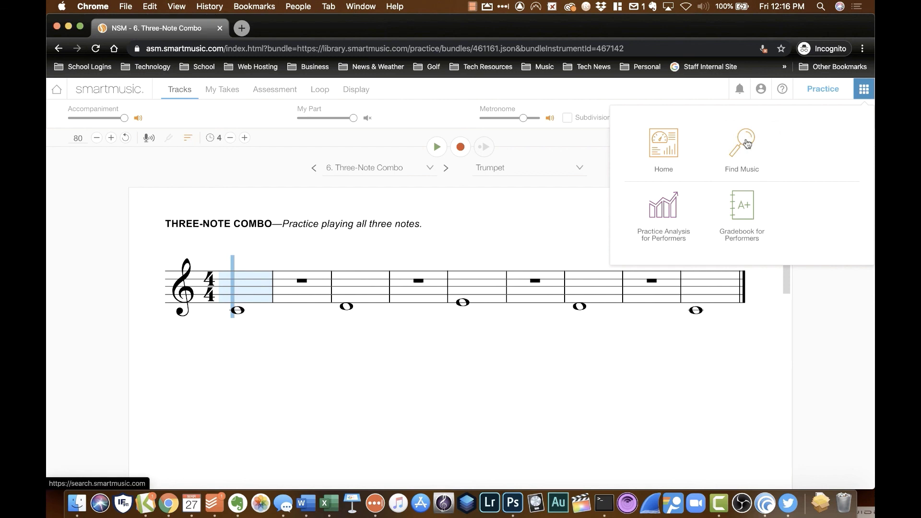
# Step: Browse Find Music's Genres, Featured publishers and Categories, then return to the top
pyautogui.click(747, 143)
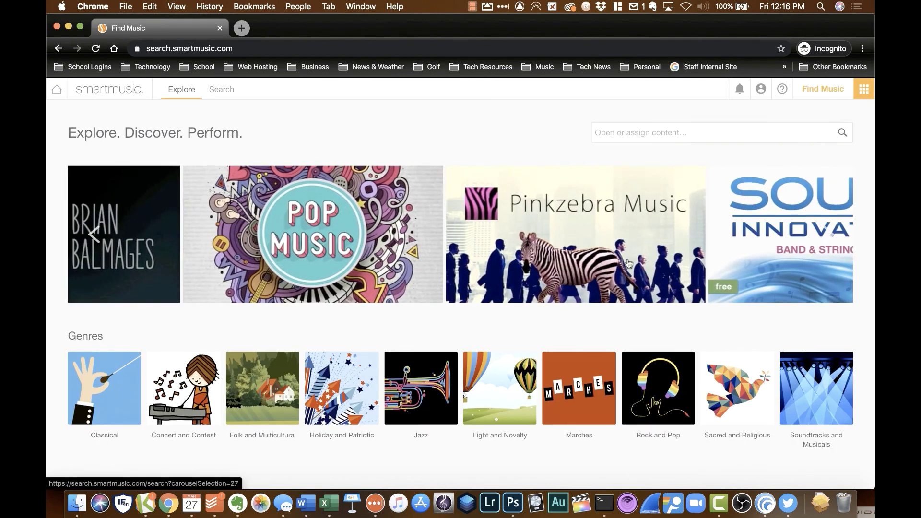
pyautogui.scroll(-2, 400, 379)
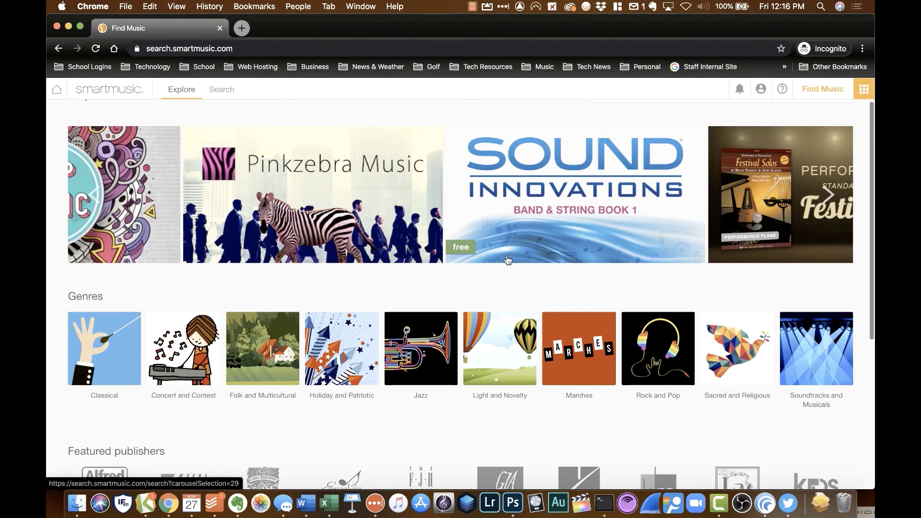
pyautogui.scroll(-5, 505, 262)
pyautogui.scroll(-3, 382, 364)
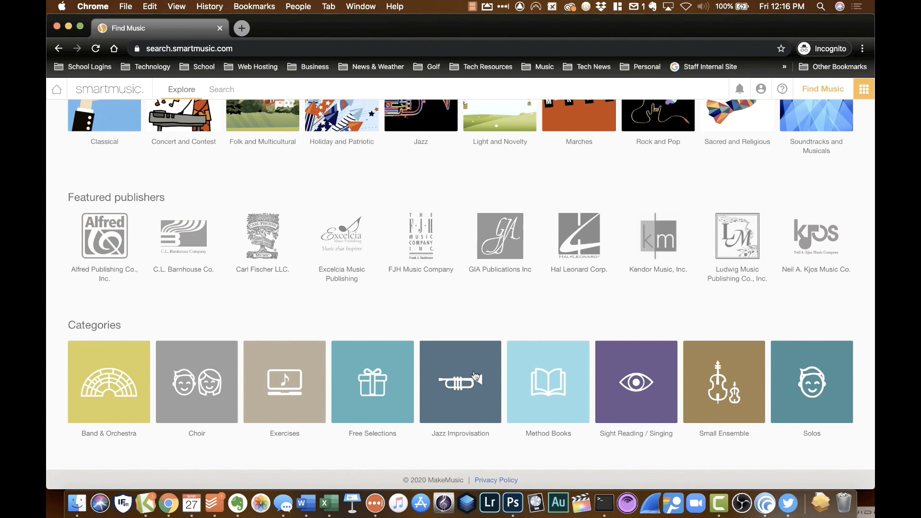
pyautogui.scroll(6, 513, 307)
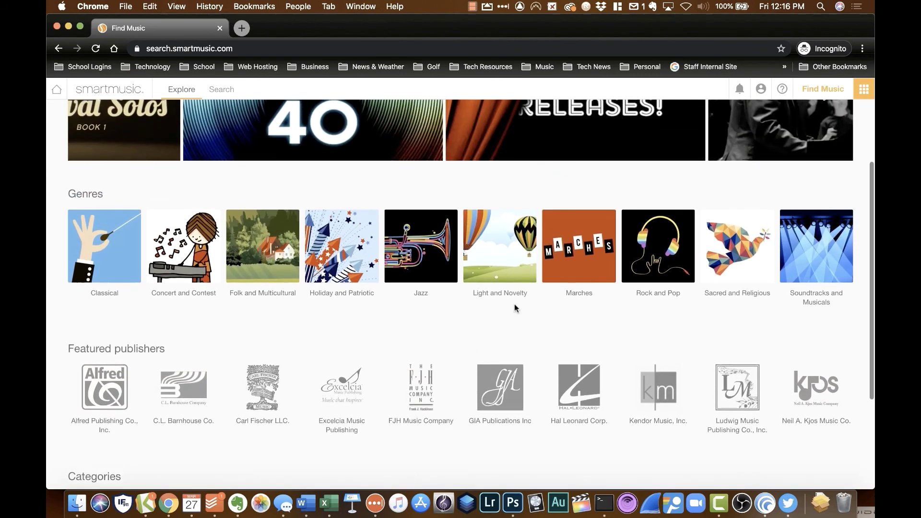